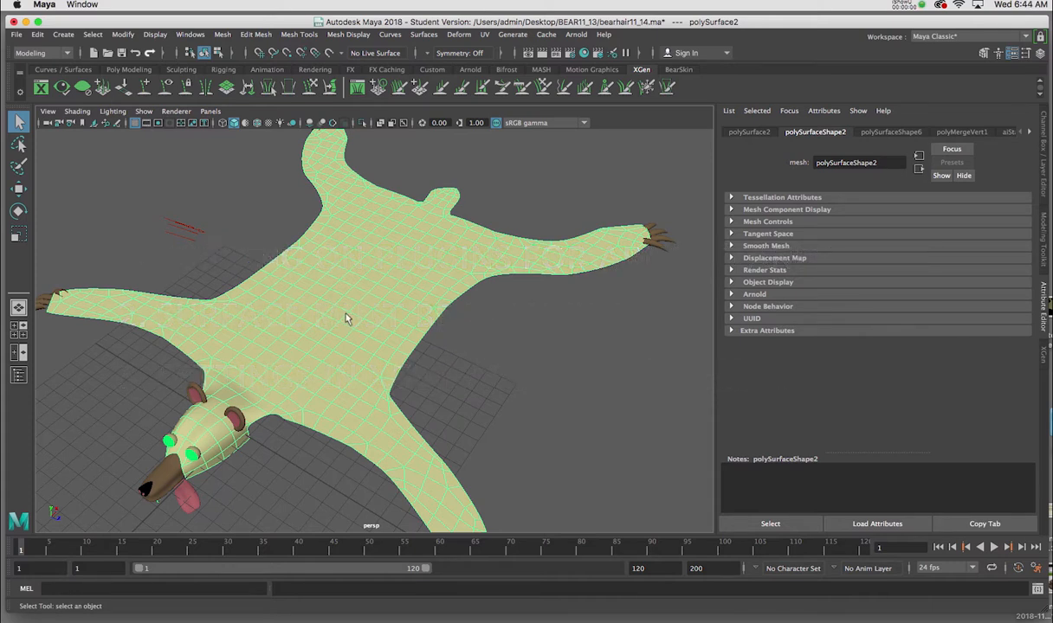
Check in the Plug-in Manager that the xgenToolkit and xgSplineDataToXpd bundles are set to Loaded and Auto load.
{"action": "left_click_drag", "start_coordinate": [346, 319], "coordinate": [421, 338], "text": "alt"}
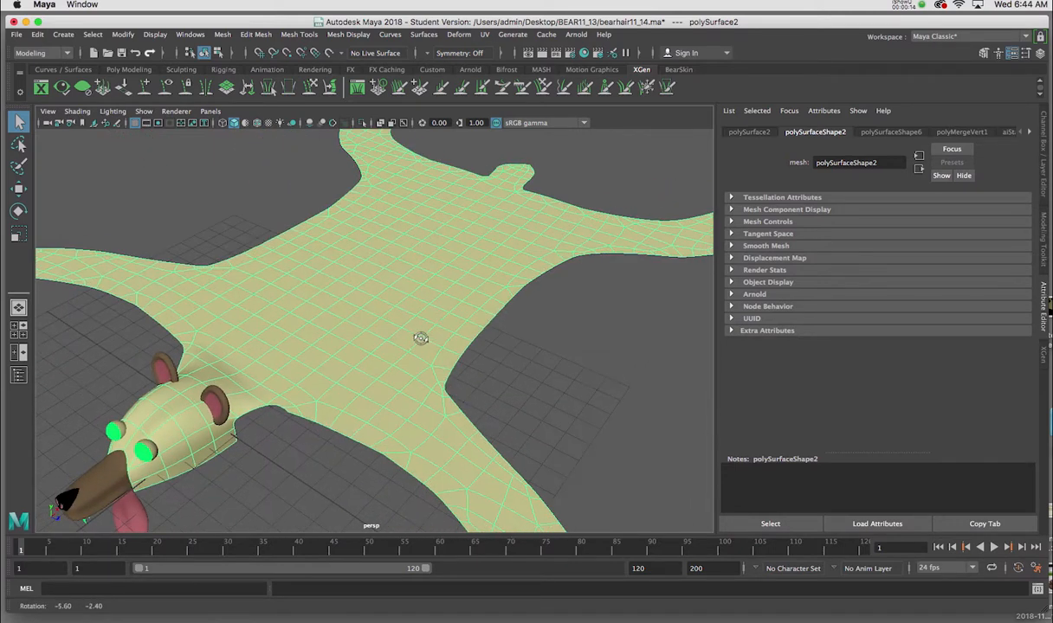
{"action": "mouse_move", "coordinate": [446, 295]}
{"action": "left_mouse_down", "text": "alt"}
{"action": "mouse_move", "coordinate": [425, 292]}
{"action": "mouse_move", "coordinate": [446, 298]}
{"action": "left_mouse_up", "text": "alt"}
{"action": "mouse_move", "coordinate": [381, 298]}
{"action": "left_mouse_down", "text": "alt"}
{"action": "mouse_move", "coordinate": [407, 298]}
{"action": "mouse_move", "coordinate": [387, 292]}
{"action": "left_mouse_up", "text": "alt"}
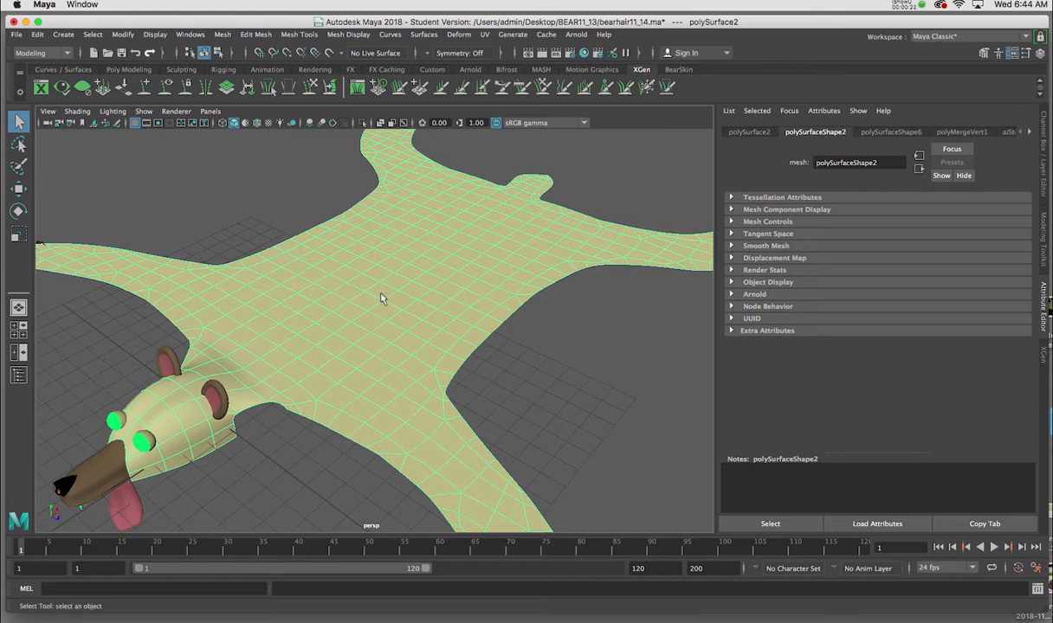
{"action": "left_click", "coordinate": [189, 35]}
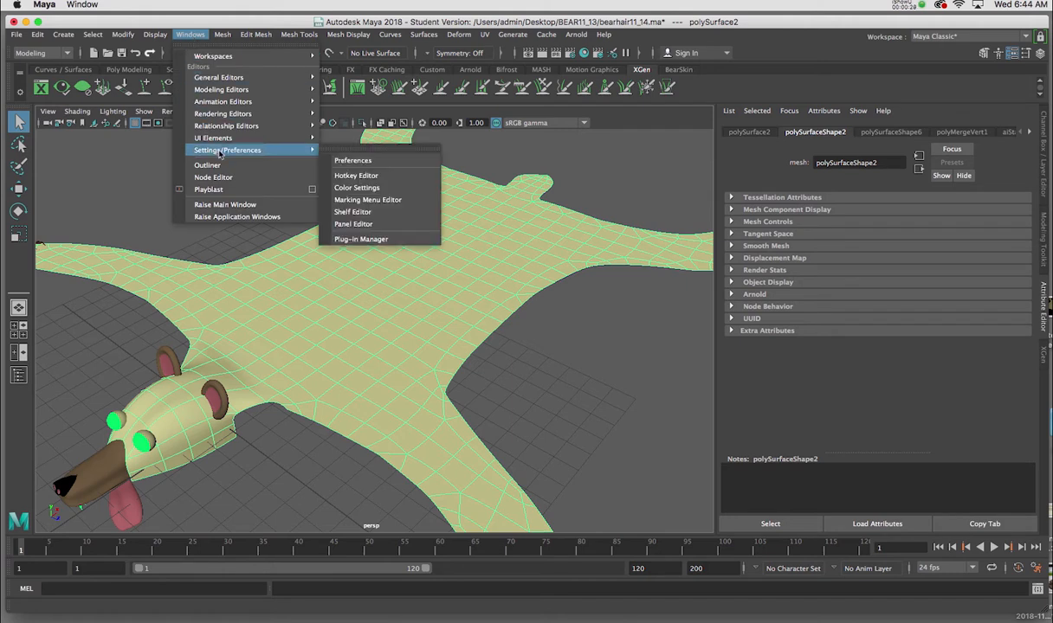
{"action": "mouse_move", "coordinate": [236, 154]}
{"action": "left_click", "coordinate": [361, 239]}
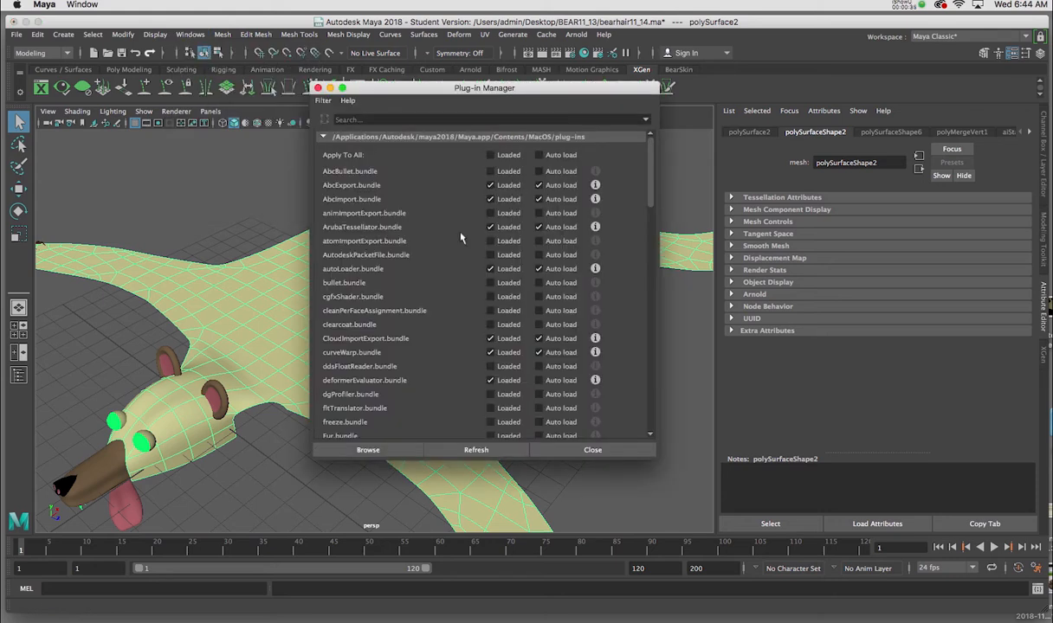
{"action": "scroll", "coordinate": [650, 215], "scroll_direction": "down", "scroll_amount": 5}
{"action": "left_click_drag", "start_coordinate": [650, 215], "coordinate": [685, 510]}
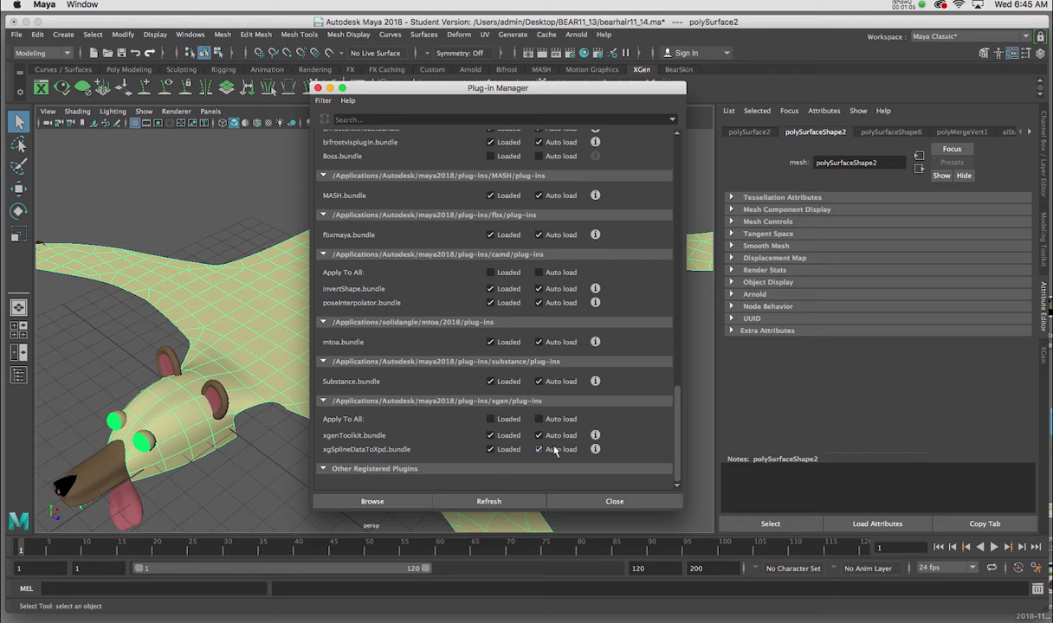
{"action": "left_click", "coordinate": [318, 89]}
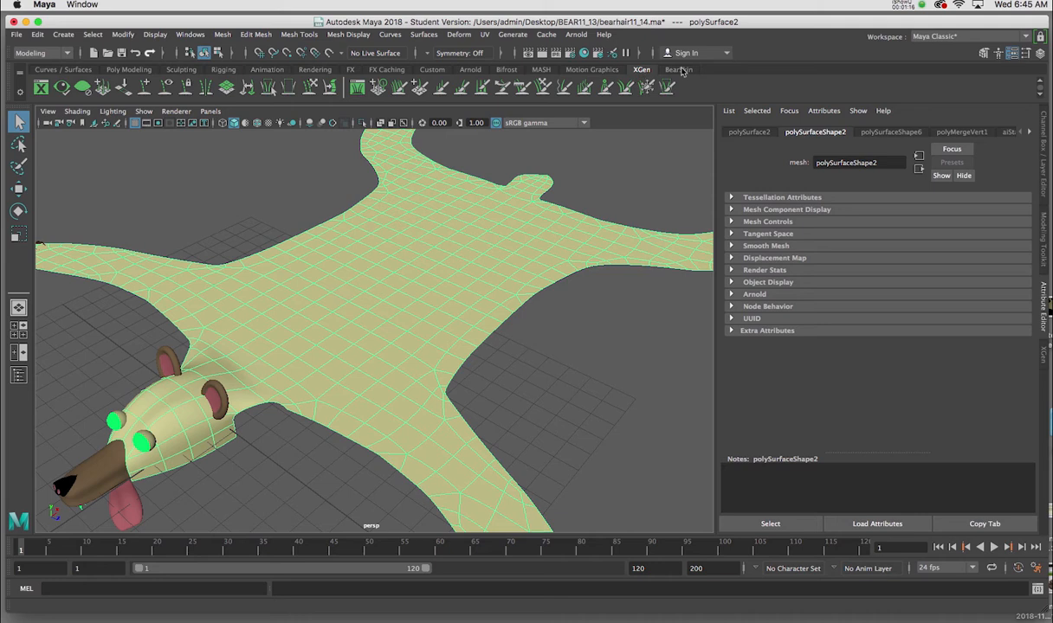
Create an XGen description in a new collection on the bearskin mesh, using splines placed randomly across the surface and controlled by attributes.
{"action": "left_click", "coordinate": [641, 70]}
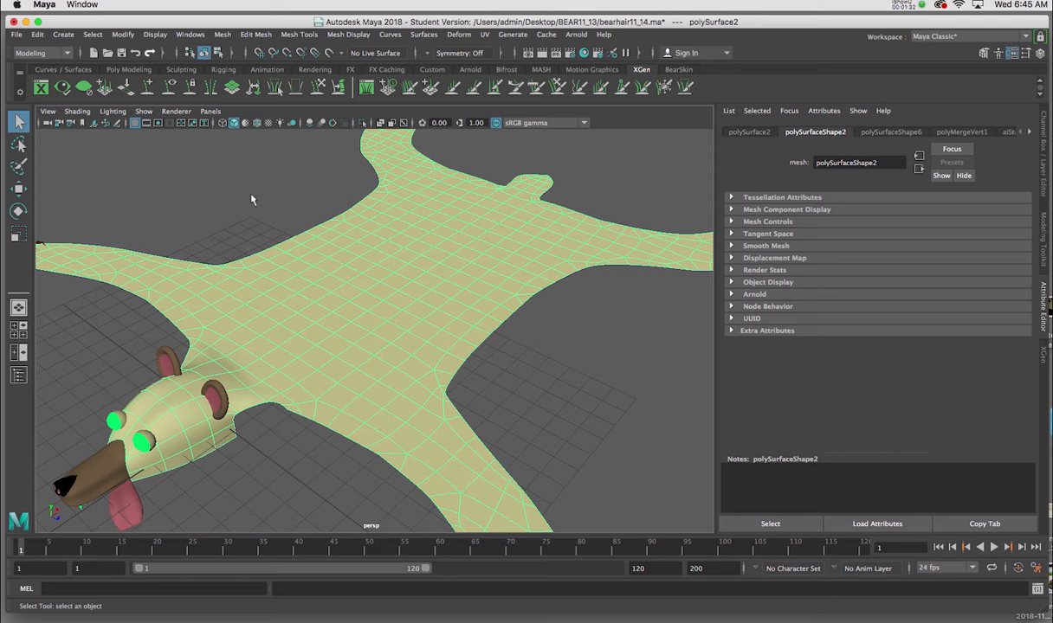
{"action": "left_click", "coordinate": [41, 94]}
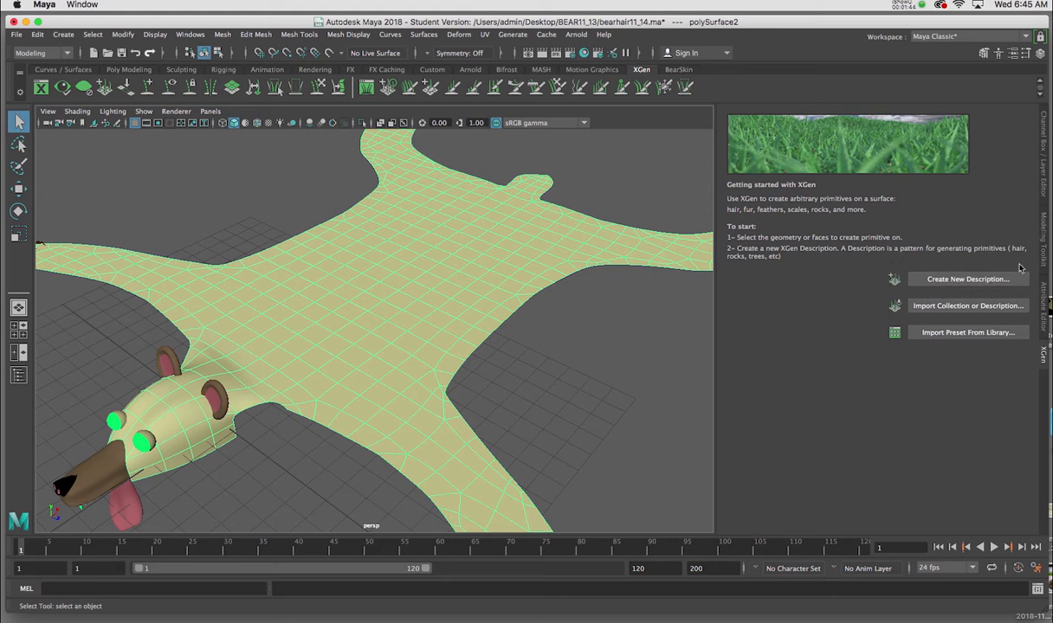
{"action": "left_click", "coordinate": [938, 280]}
{"action": "left_click_drag", "start_coordinate": [638, 154], "coordinate": [838, 155]}
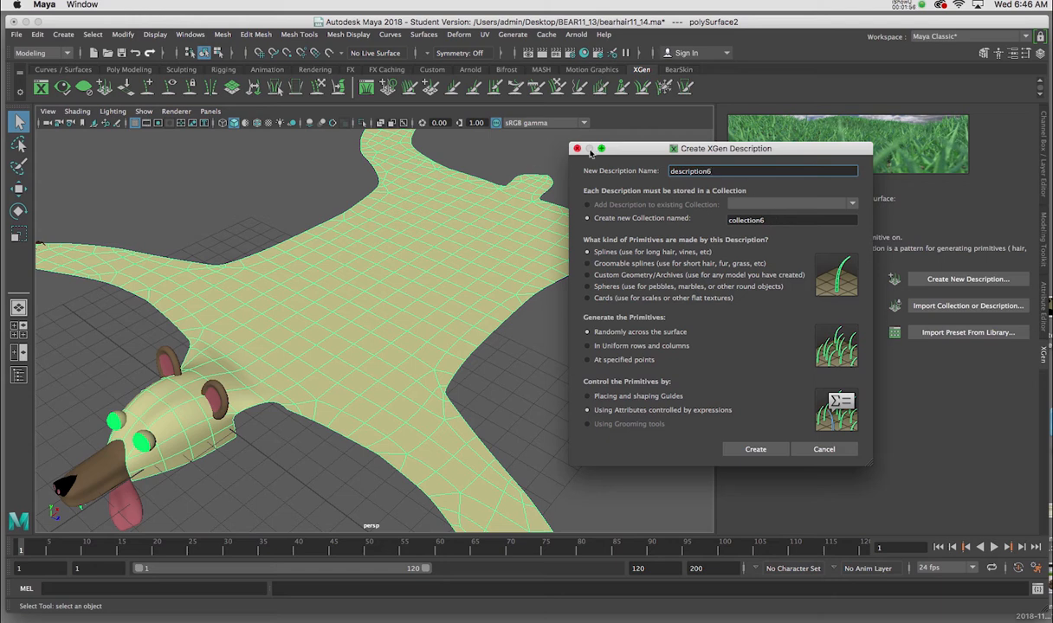
{"action": "left_click_drag", "start_coordinate": [629, 151], "coordinate": [638, 149]}
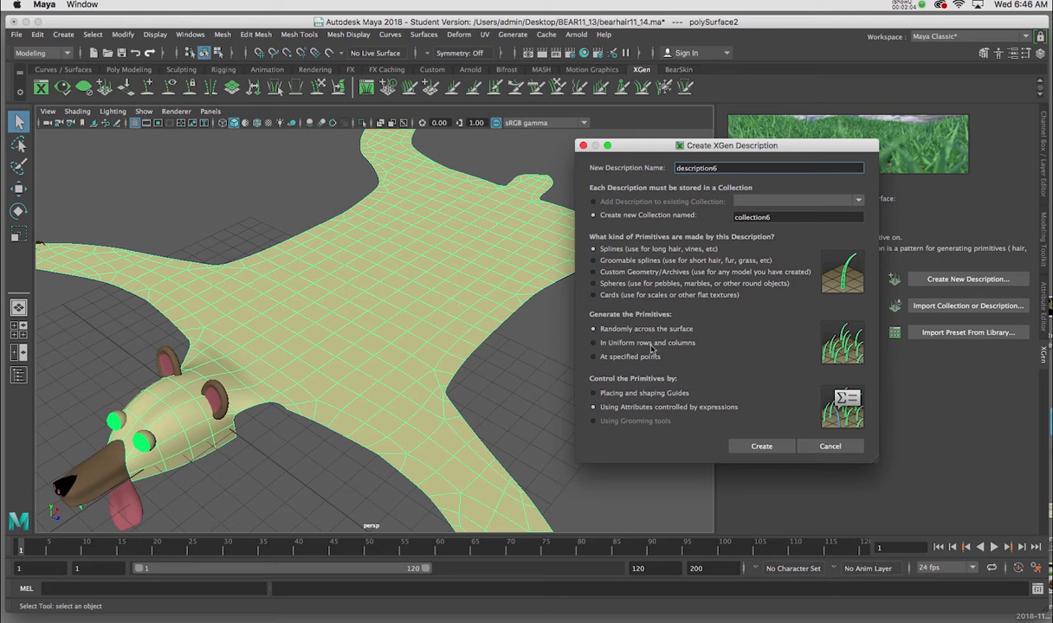
{"action": "left_click", "coordinate": [754, 447]}
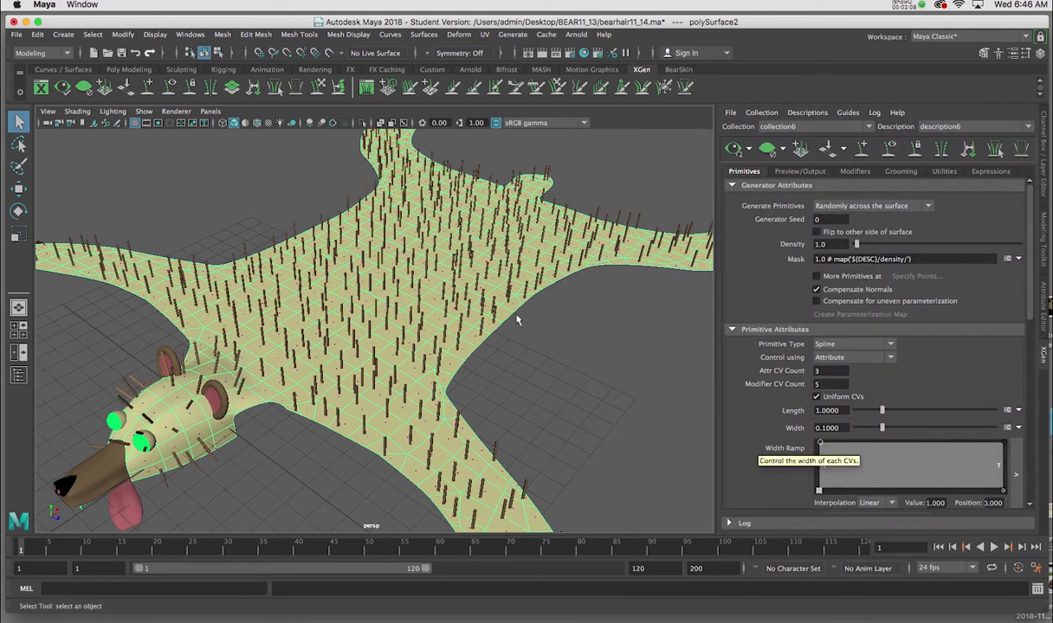
Set the XGen description's output renderer to Arnold Renderer.
{"action": "left_click_drag", "start_coordinate": [438, 312], "coordinate": [347, 319], "text": "alt"}
{"action": "right_click_drag", "start_coordinate": [398, 298], "coordinate": [395, 351], "text": "alt"}
{"action": "left_click_drag", "start_coordinate": [395, 351], "coordinate": [405, 308], "text": "alt"}
{"action": "middle_click_drag", "start_coordinate": [404, 308], "coordinate": [440, 346], "text": "alt"}
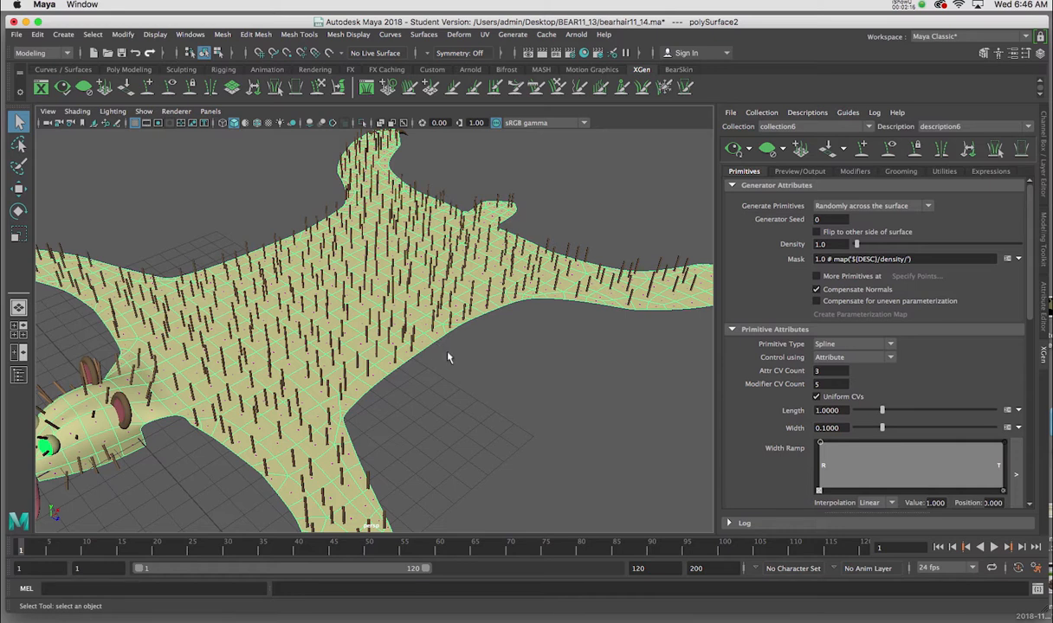
{"action": "right_click_drag", "start_coordinate": [447, 358], "coordinate": [422, 308], "text": "alt"}
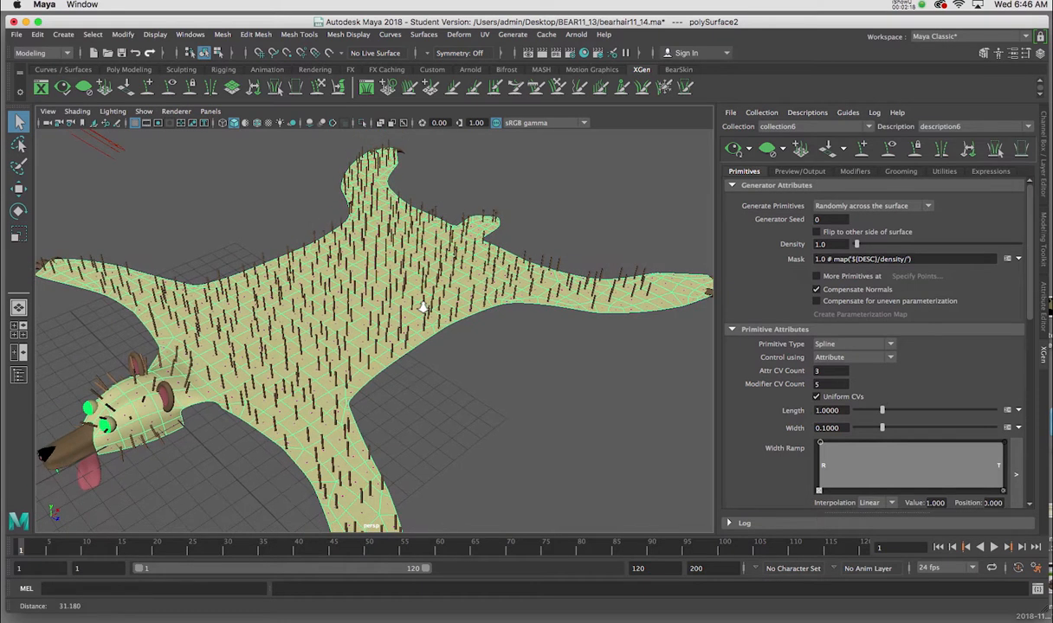
{"action": "left_click", "coordinate": [795, 172]}
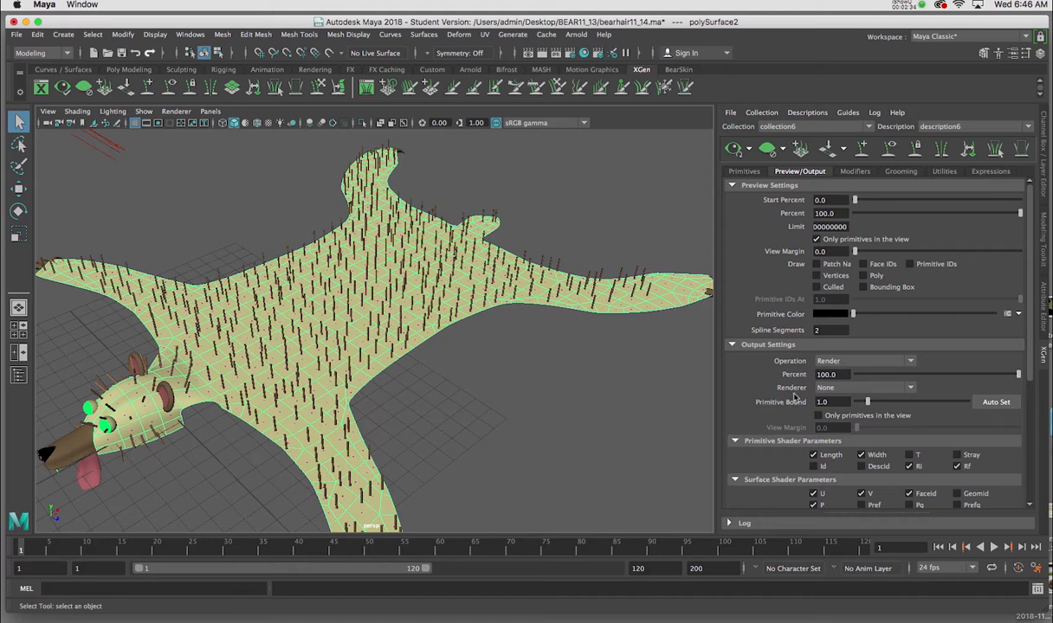
{"action": "left_click", "coordinate": [866, 387]}
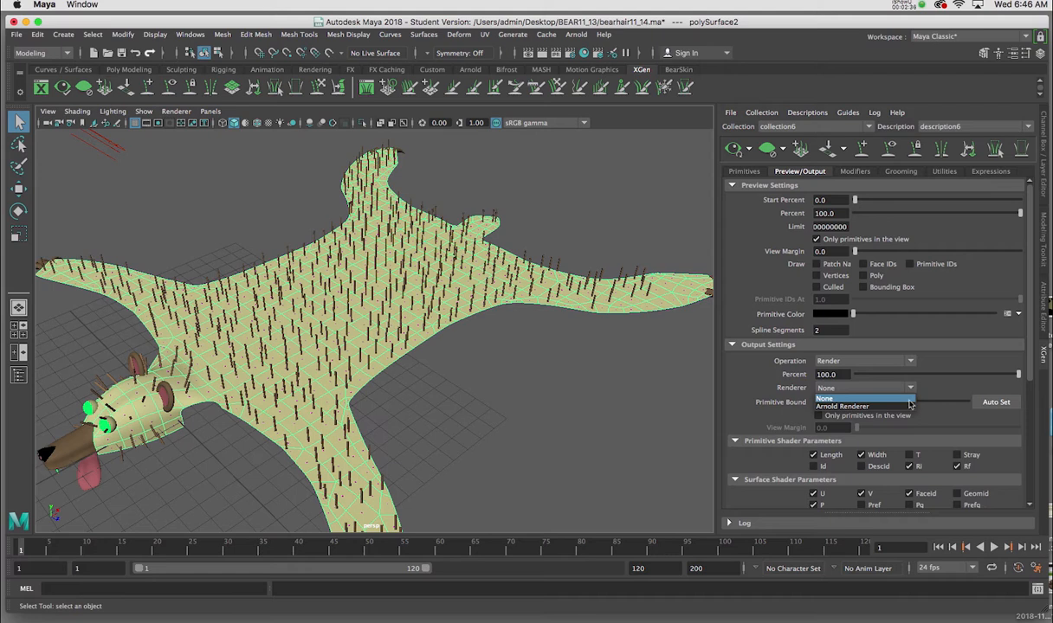
{"action": "left_click", "coordinate": [901, 407]}
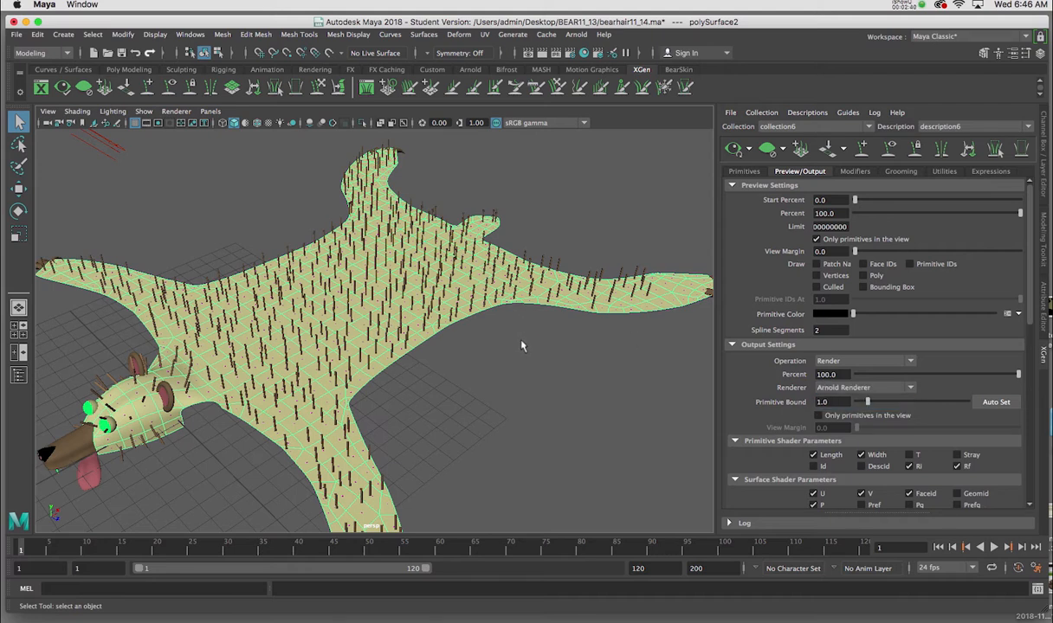
Delete the existing light above the bearskin and create a new directional light.
{"action": "mouse_move", "coordinate": [531, 354]}
{"action": "left_mouse_down", "text": "alt"}
{"action": "mouse_move", "coordinate": [492, 331]}
{"action": "mouse_move", "coordinate": [582, 362]}
{"action": "mouse_move", "coordinate": [541, 351]}
{"action": "mouse_move", "coordinate": [564, 369]}
{"action": "mouse_move", "coordinate": [528, 364]}
{"action": "left_mouse_up", "text": "alt"}
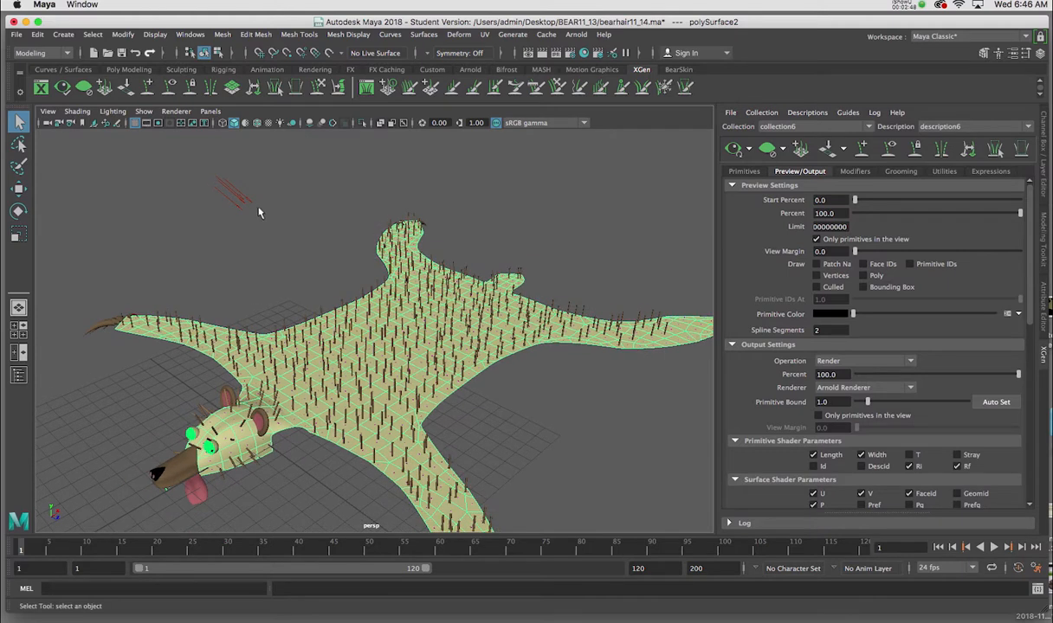
{"action": "left_click", "coordinate": [230, 197]}
{"action": "key", "text": "Delete"}
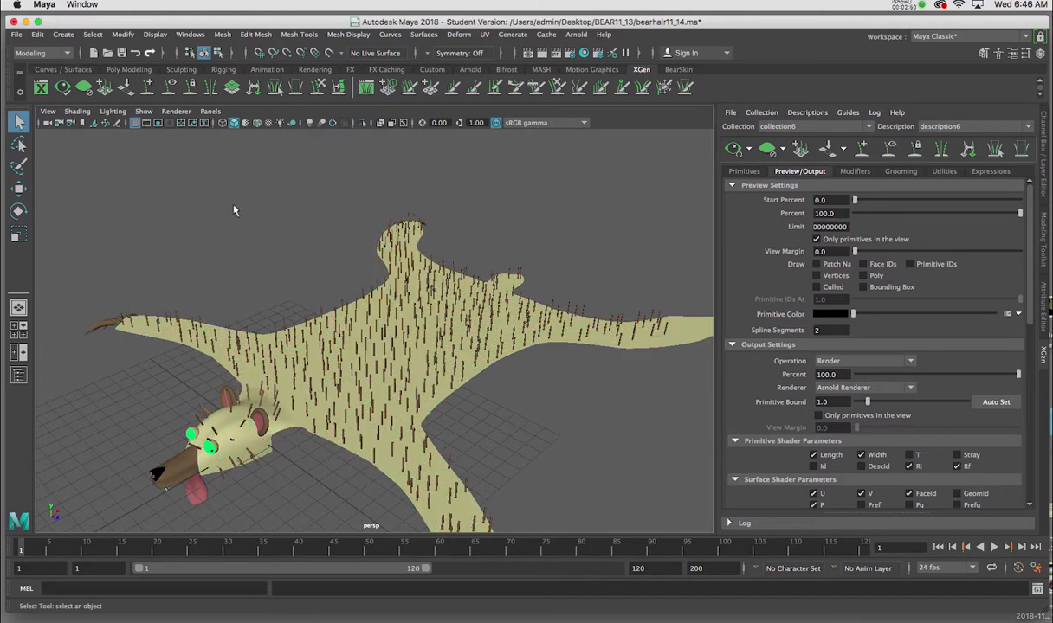
{"action": "key", "text": "space"}
{"action": "left_click_drag", "start_coordinate": [206, 184], "coordinate": [411, 273]}
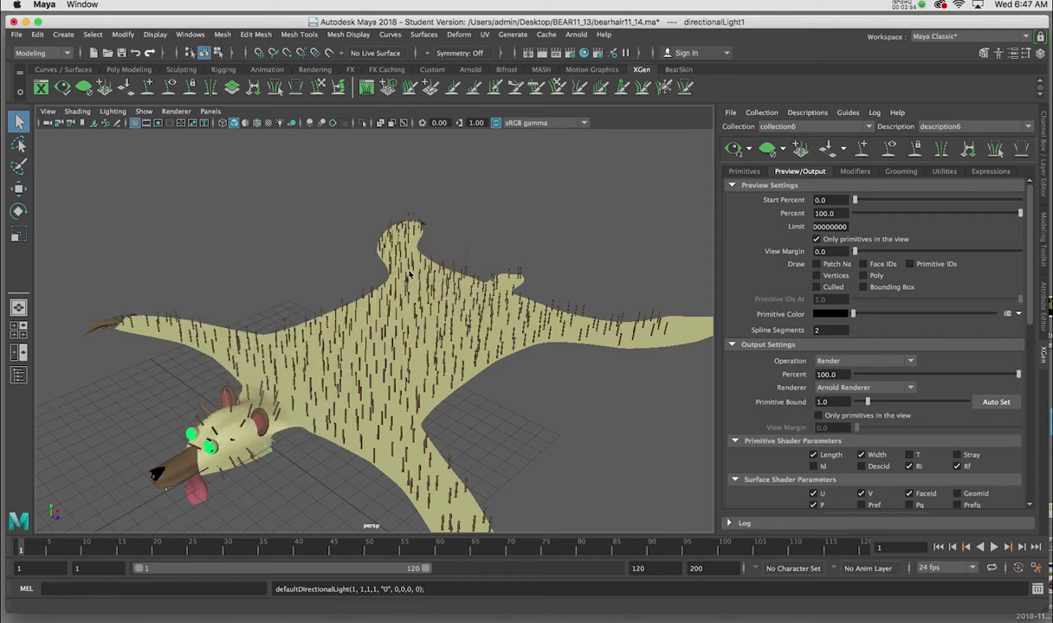
Display the scene in wireframe and move the directional light above the bearskin to about X 6.9, Y 11.65 cm.
{"action": "key", "text": "4"}
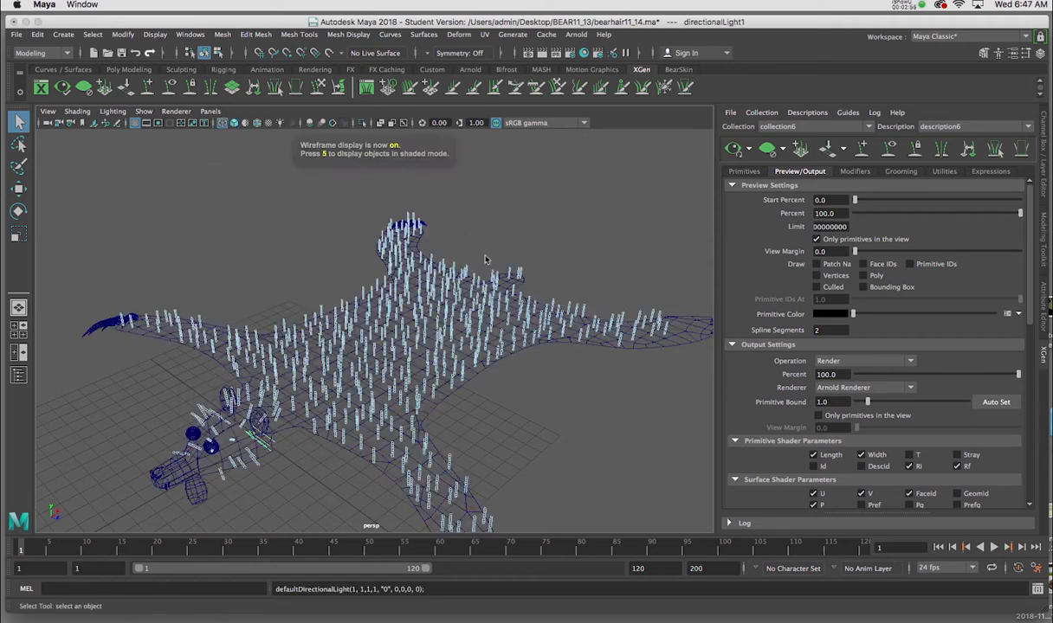
{"action": "key", "text": "w"}
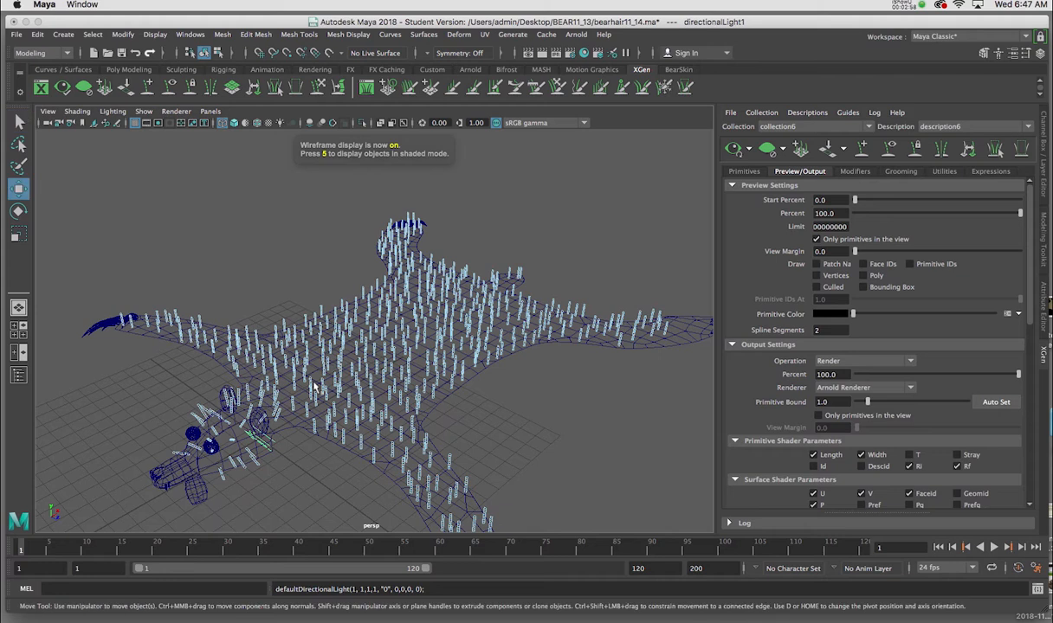
{"action": "left_click_drag", "start_coordinate": [254, 383], "coordinate": [235, 214]}
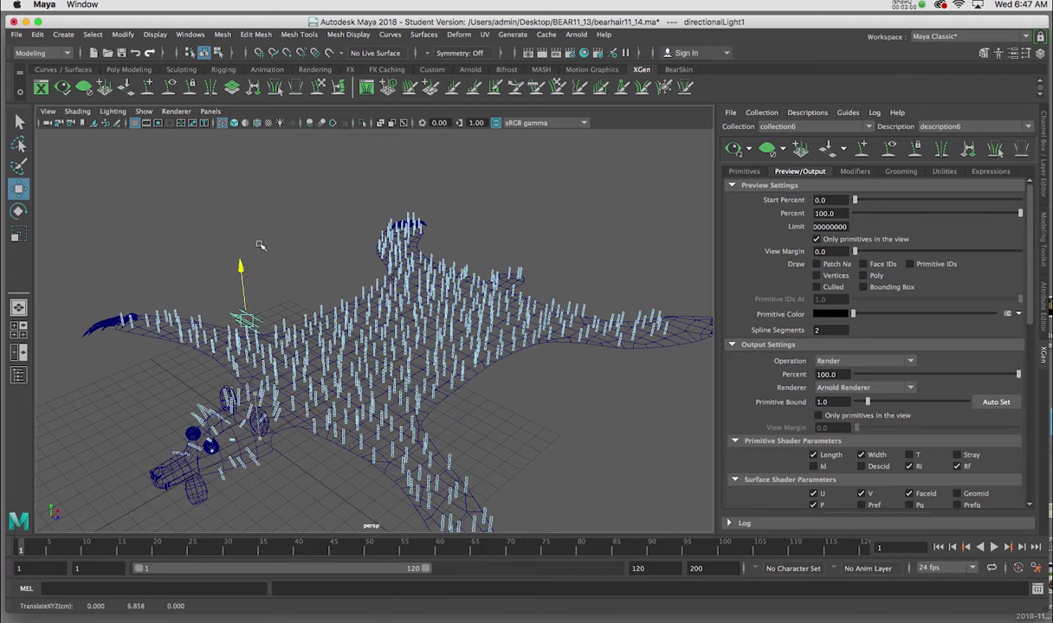
{"action": "left_click_drag", "start_coordinate": [280, 260], "coordinate": [345, 189]}
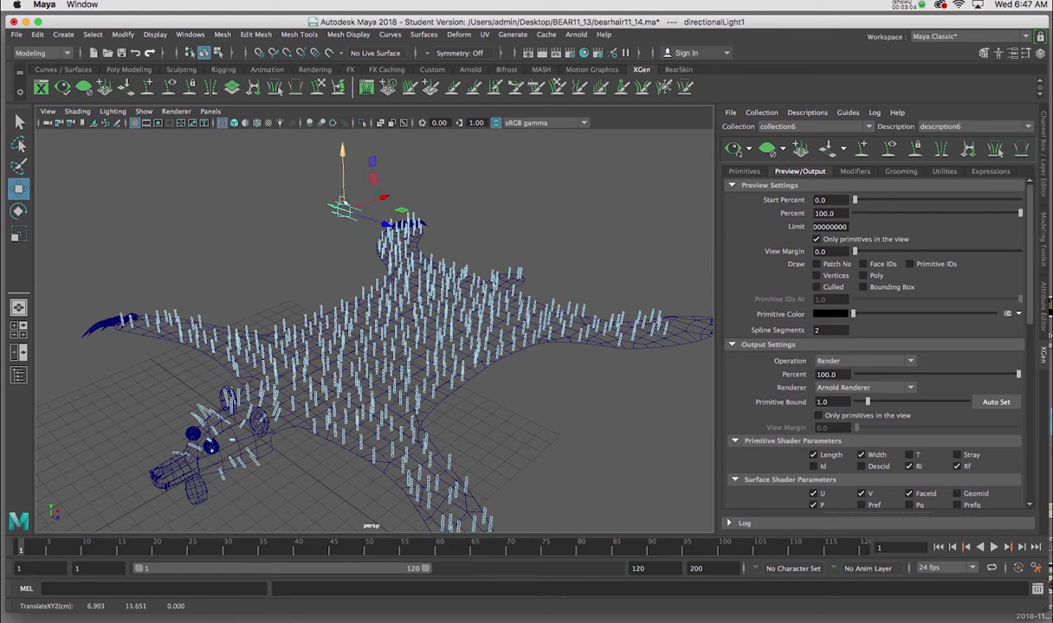
{"action": "mouse_move", "coordinate": [393, 238]}
{"action": "left_mouse_down", "text": "alt"}
{"action": "mouse_move", "coordinate": [354, 233]}
{"action": "mouse_move", "coordinate": [382, 238]}
{"action": "left_mouse_up", "text": "alt"}
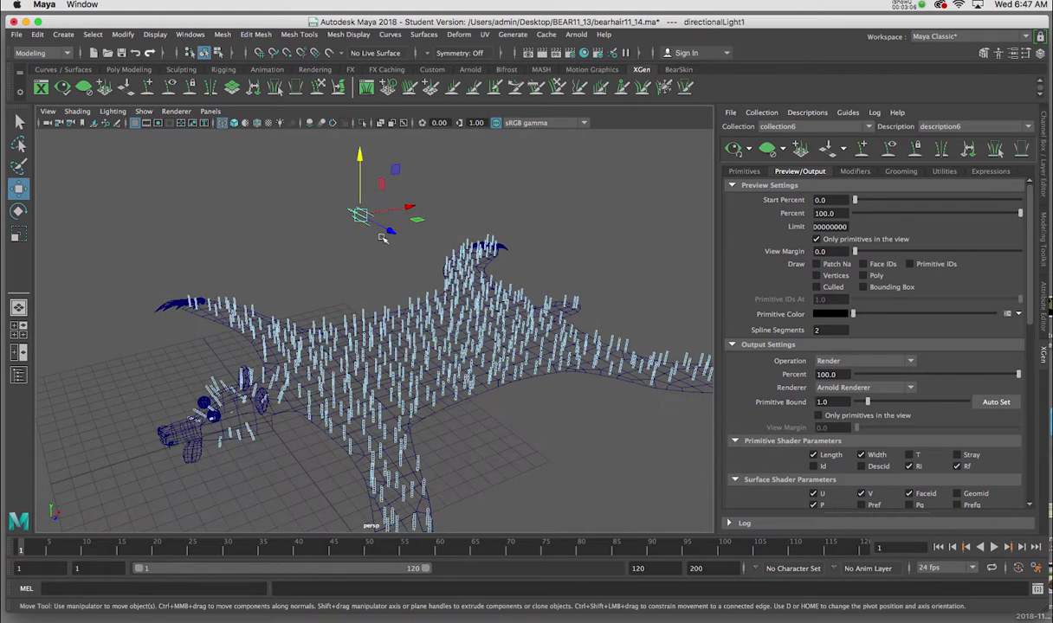
Aim the directional light down at the bearskin by snapping its target to the ground grid at X 8, Y 0, Z -1.
{"action": "key", "text": "t"}
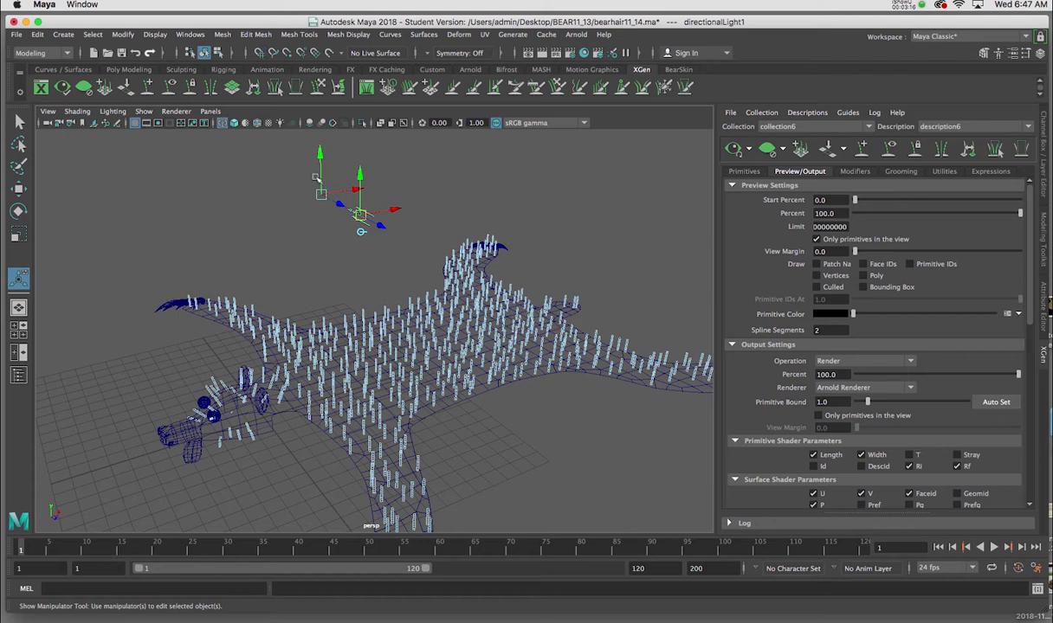
{"action": "right_click_drag", "start_coordinate": [323, 186], "coordinate": [350, 292], "text": "alt"}
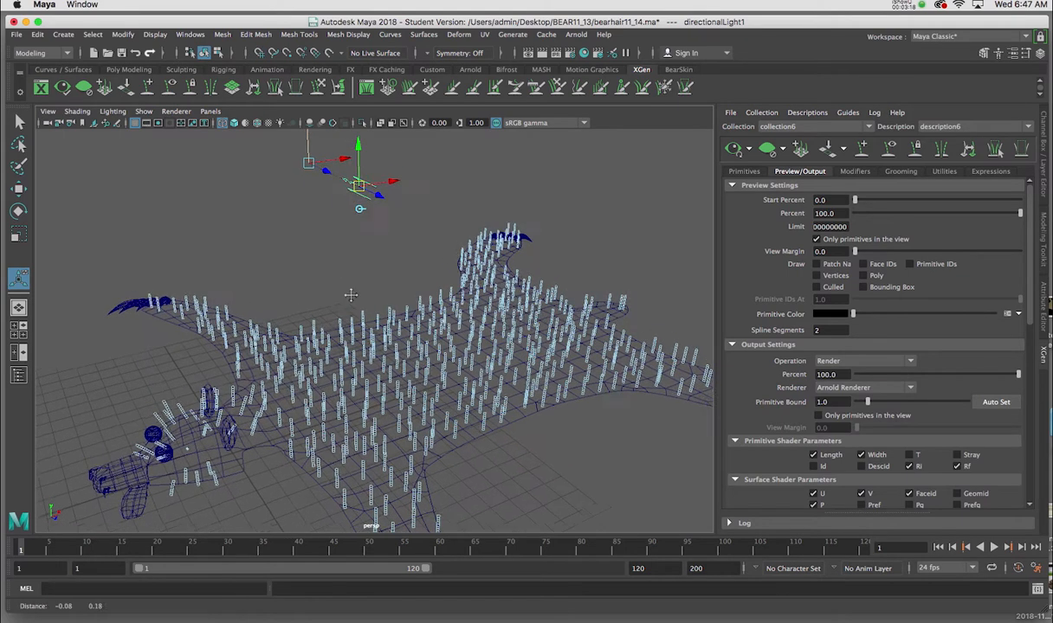
{"action": "middle_click_drag", "start_coordinate": [350, 293], "coordinate": [363, 381], "text": "alt"}
{"action": "right_click_drag", "start_coordinate": [324, 260], "coordinate": [296, 129], "text": "alt"}
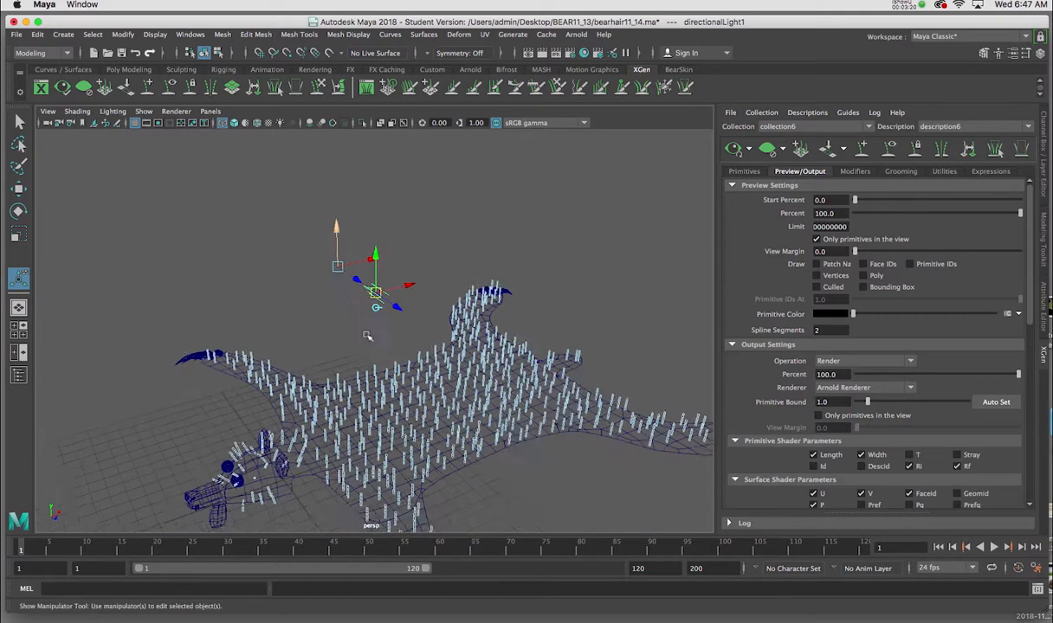
{"action": "right_click_drag", "start_coordinate": [331, 297], "coordinate": [351, 320], "text": "alt"}
{"action": "middle_click_drag", "start_coordinate": [361, 309], "coordinate": [346, 277], "text": "alt"}
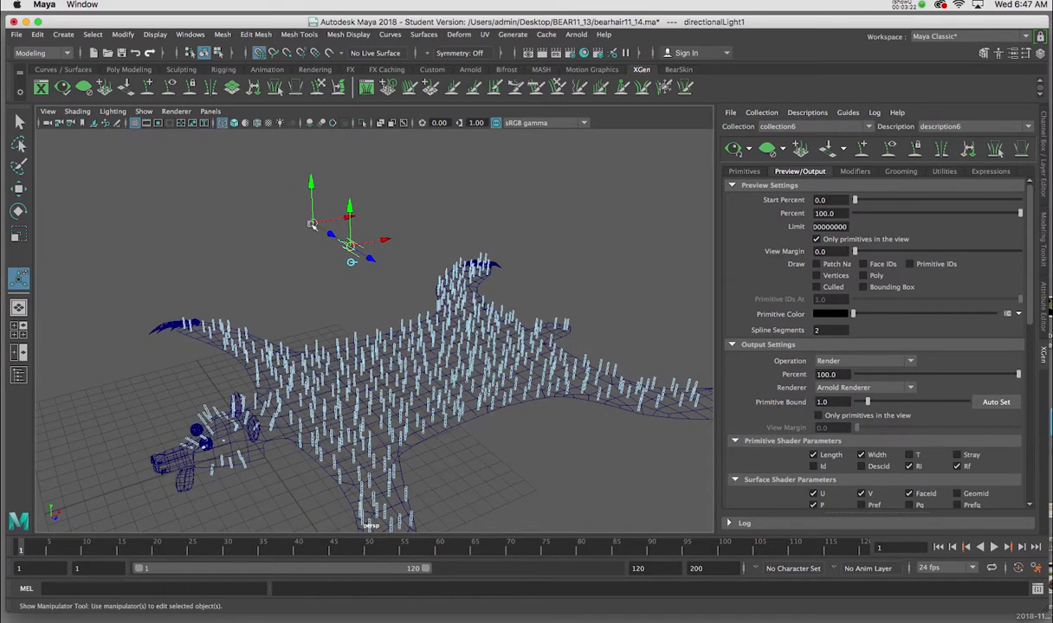
{"action": "left_click_drag", "start_coordinate": [314, 224], "coordinate": [347, 253]}
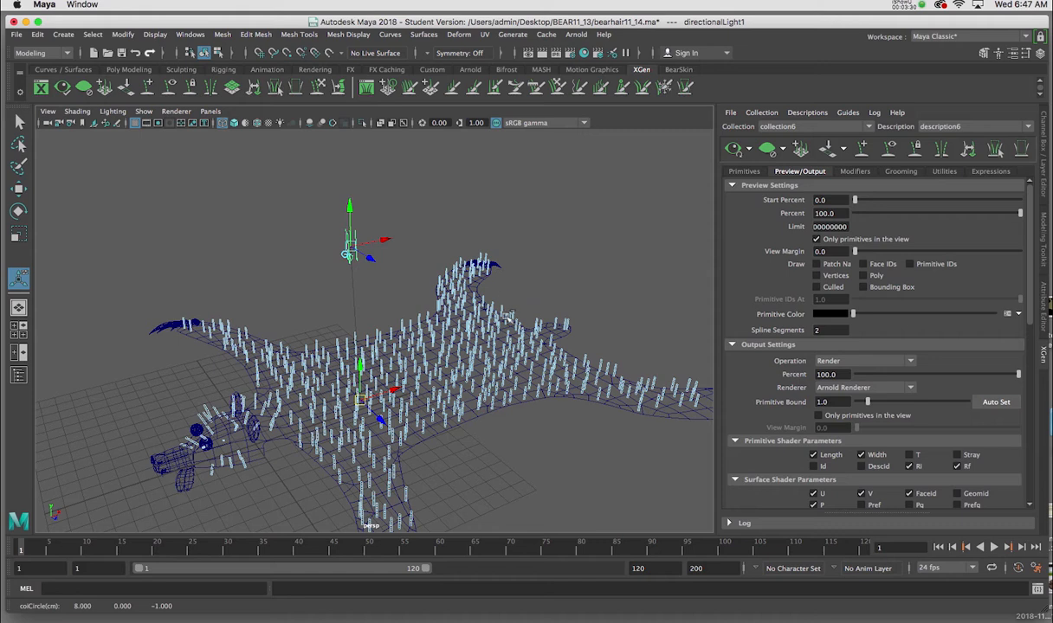
Set the directional light's intensity to about 3.272 and save the scene, accepting the student version notice.
{"action": "key", "text": "ctrl+a"}
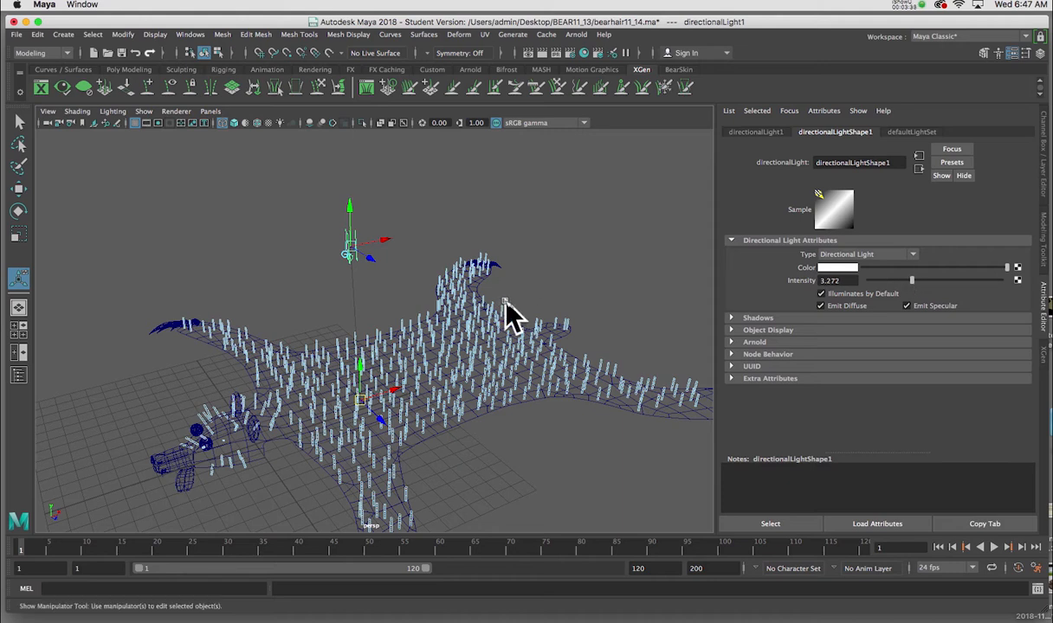
{"action": "left_click_drag", "start_coordinate": [513, 312], "coordinate": [473, 296], "text": "alt"}
{"action": "key", "text": "super+s"}
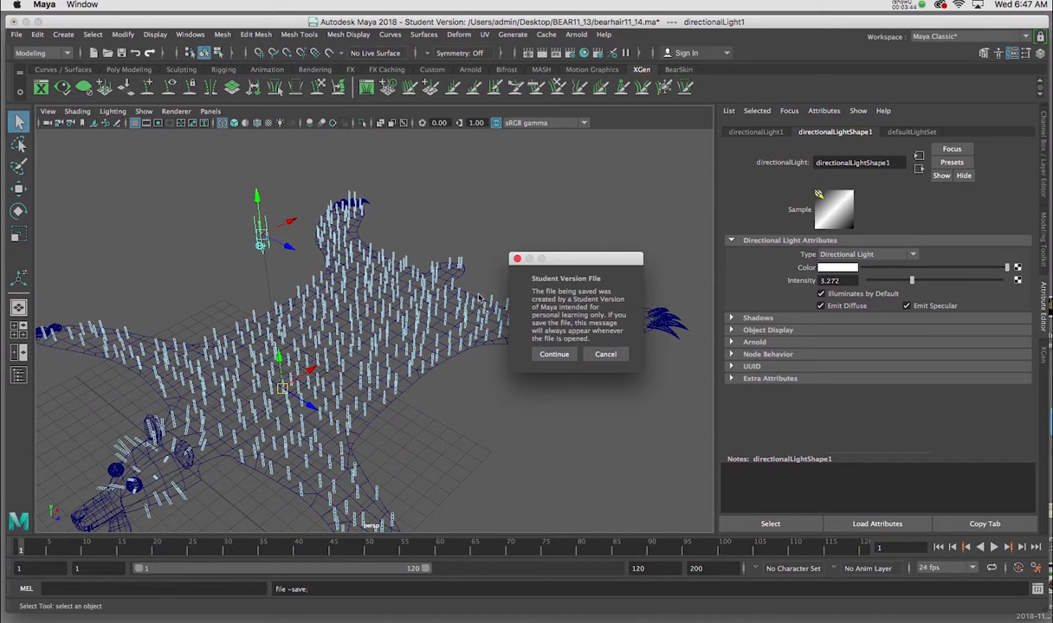
{"action": "left_click", "coordinate": [558, 352]}
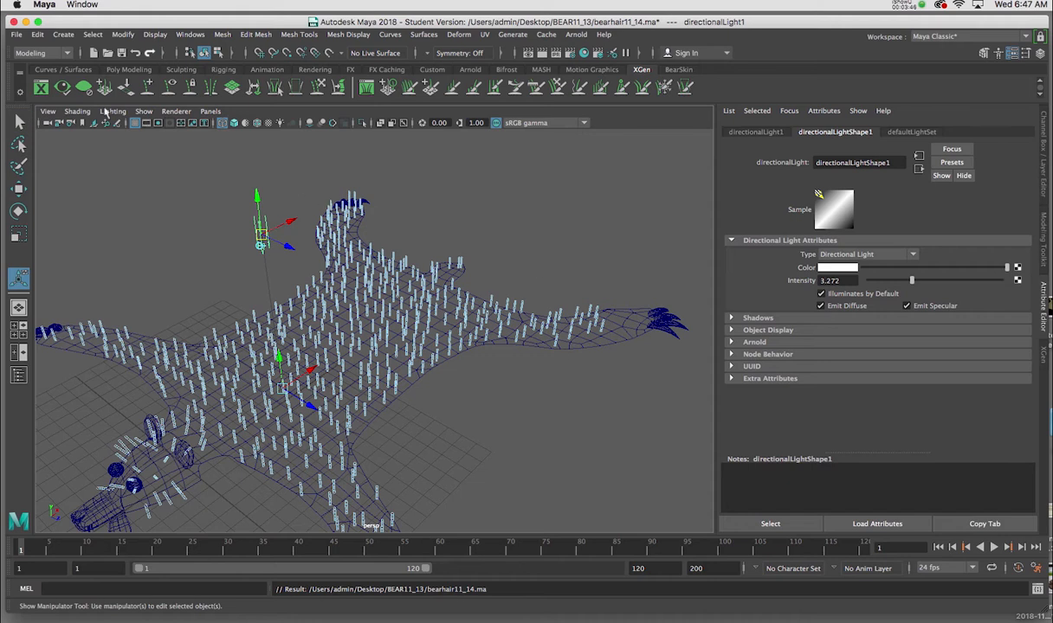
Bring back the XGen settings and render the perspective view in the Arnold RenderView.
{"action": "left_click", "coordinate": [41, 87]}
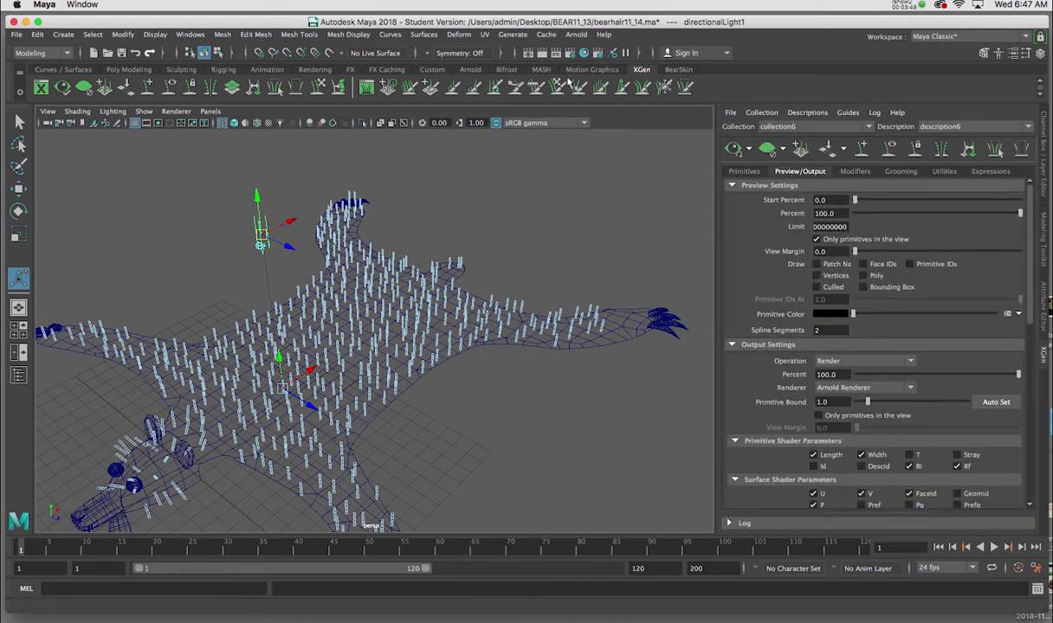
{"action": "left_click", "coordinate": [576, 34]}
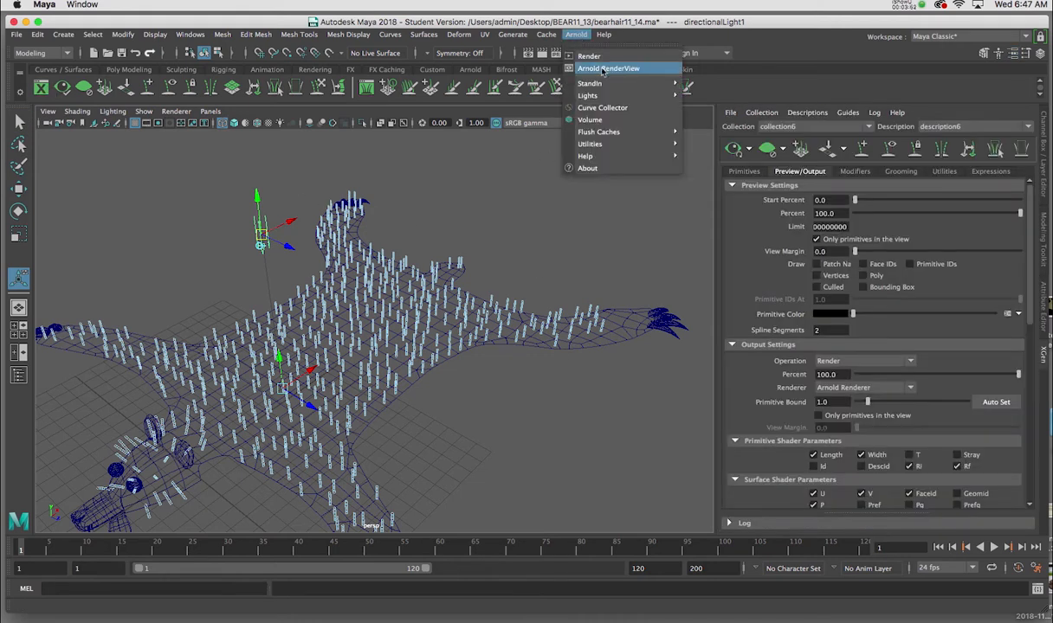
{"action": "left_click", "coordinate": [606, 69]}
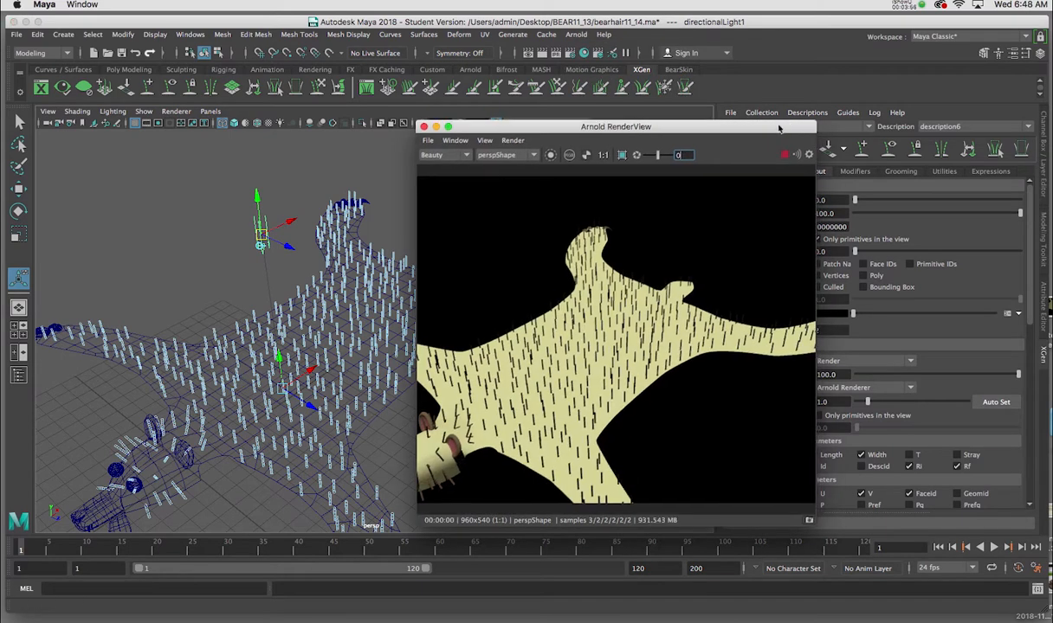
Move the RenderView window clear of the bear's head and examine the live fur render from several camera angles.
{"action": "left_click_drag", "start_coordinate": [787, 128], "coordinate": [670, 116]}
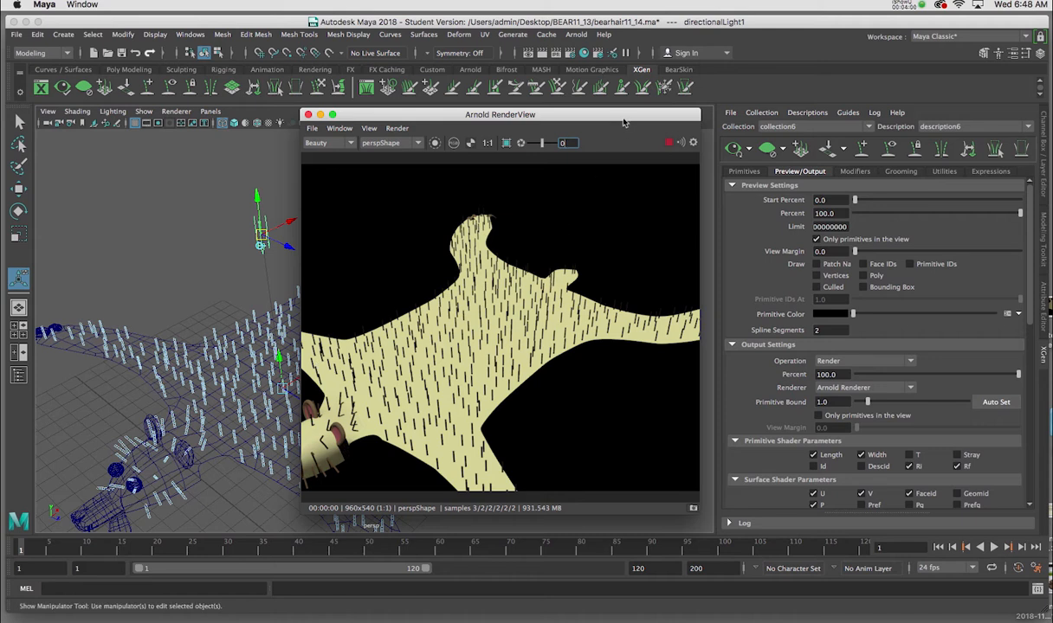
{"action": "left_click_drag", "start_coordinate": [624, 122], "coordinate": [518, 126]}
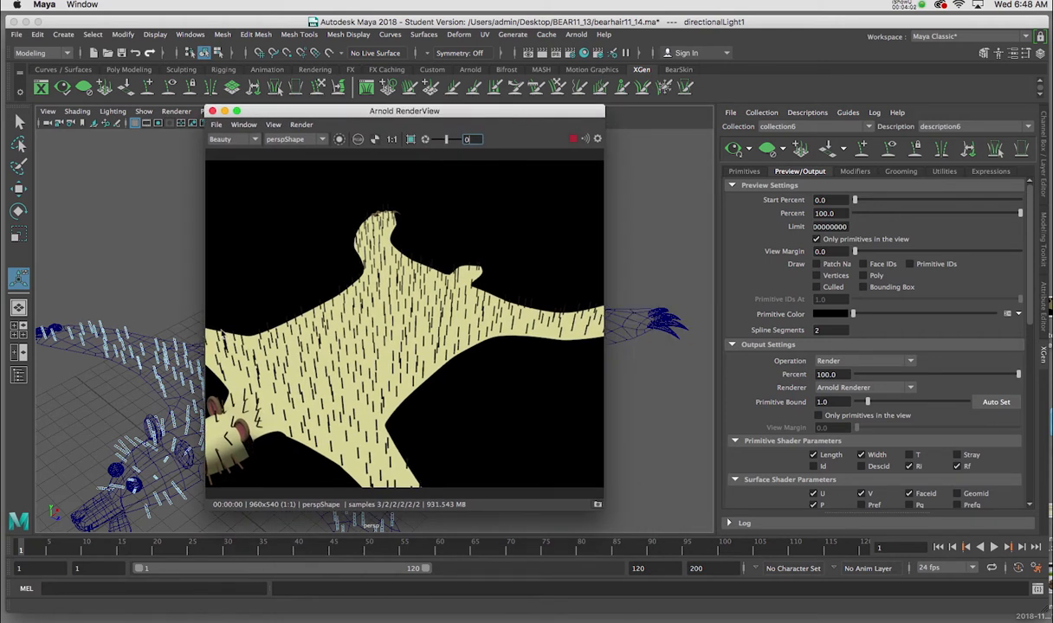
{"action": "left_click_drag", "start_coordinate": [151, 362], "coordinate": [198, 322], "text": "alt"}
{"action": "middle_click_drag", "start_coordinate": [176, 336], "coordinate": [174, 254], "text": "alt"}
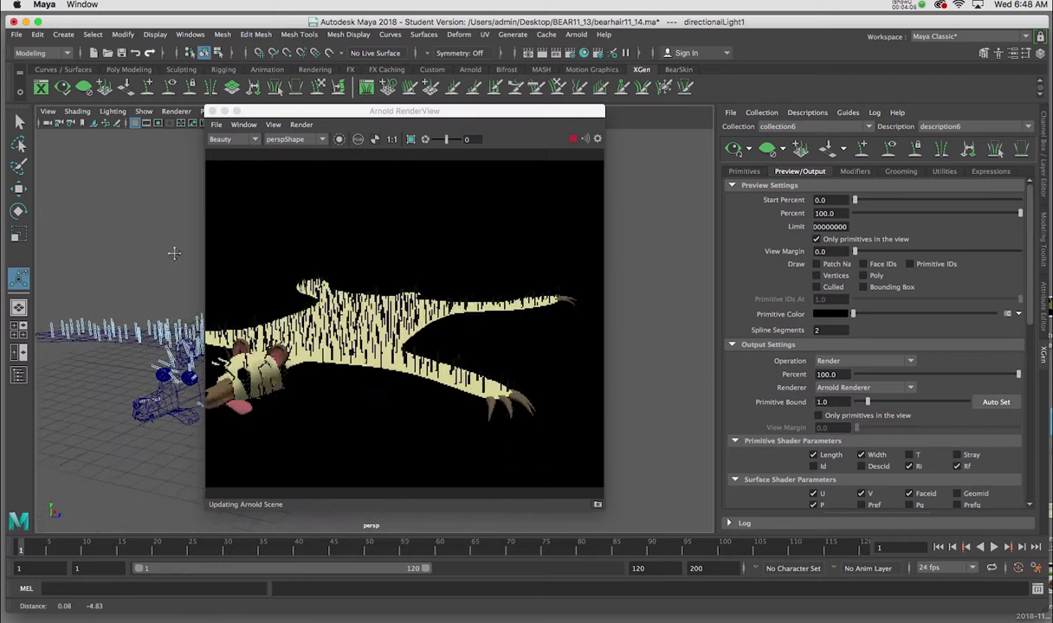
{"action": "left_click_drag", "start_coordinate": [174, 253], "coordinate": [181, 275], "text": "alt"}
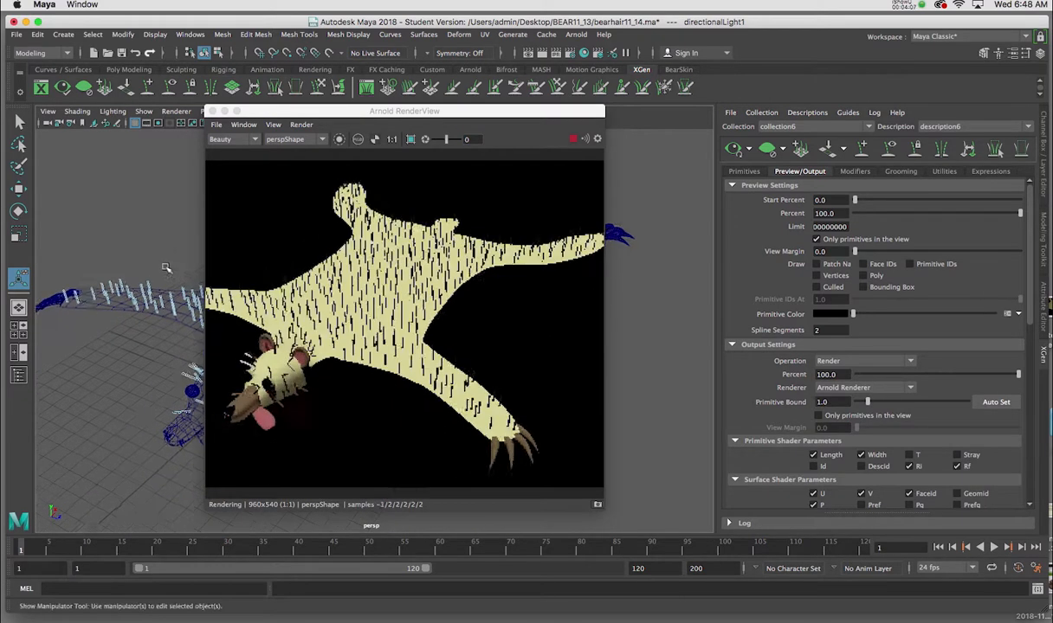
{"action": "right_click_drag", "start_coordinate": [165, 268], "coordinate": [169, 357], "text": "alt"}
{"action": "left_click_drag", "start_coordinate": [168, 357], "coordinate": [119, 304], "text": "alt"}
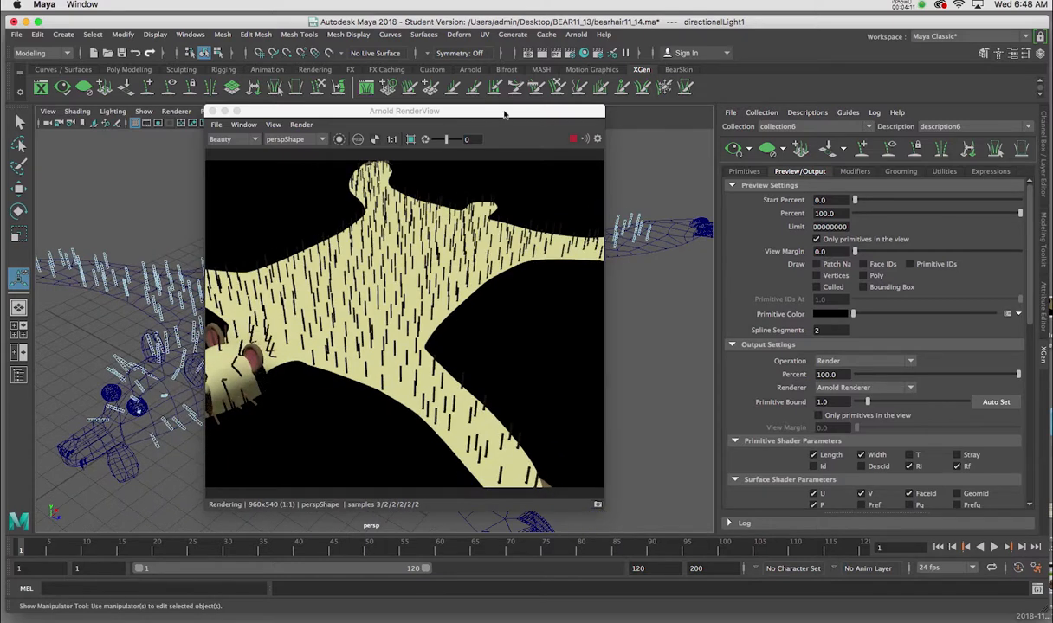
{"action": "left_click_drag", "start_coordinate": [505, 113], "coordinate": [464, 137]}
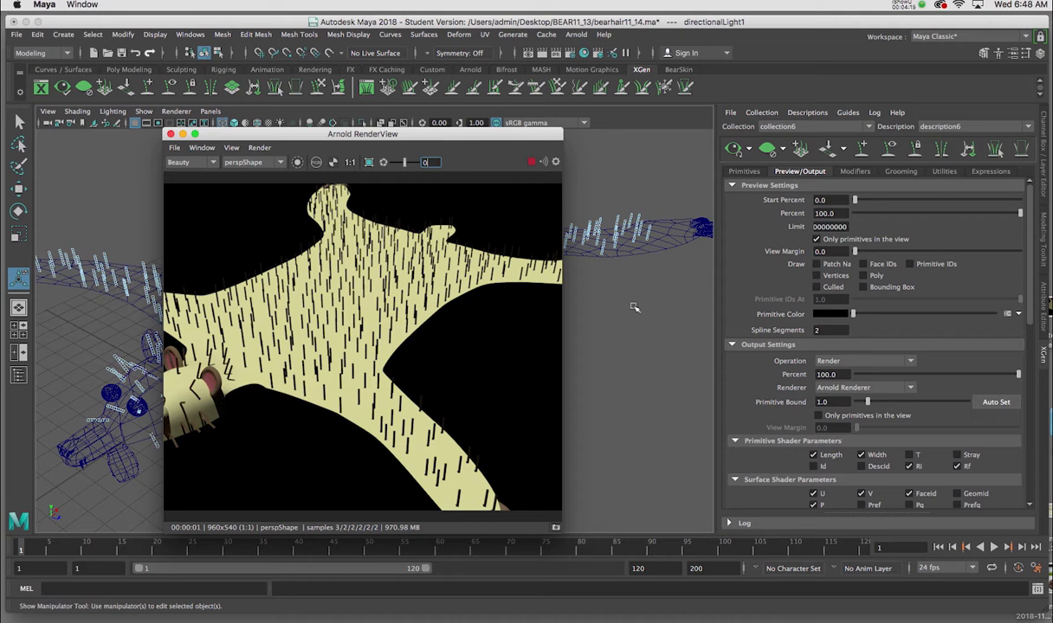
In the description's primitive settings, raise the fur density to 9.97 and shorten the spline length to 0.68.
{"action": "left_click", "coordinate": [744, 172]}
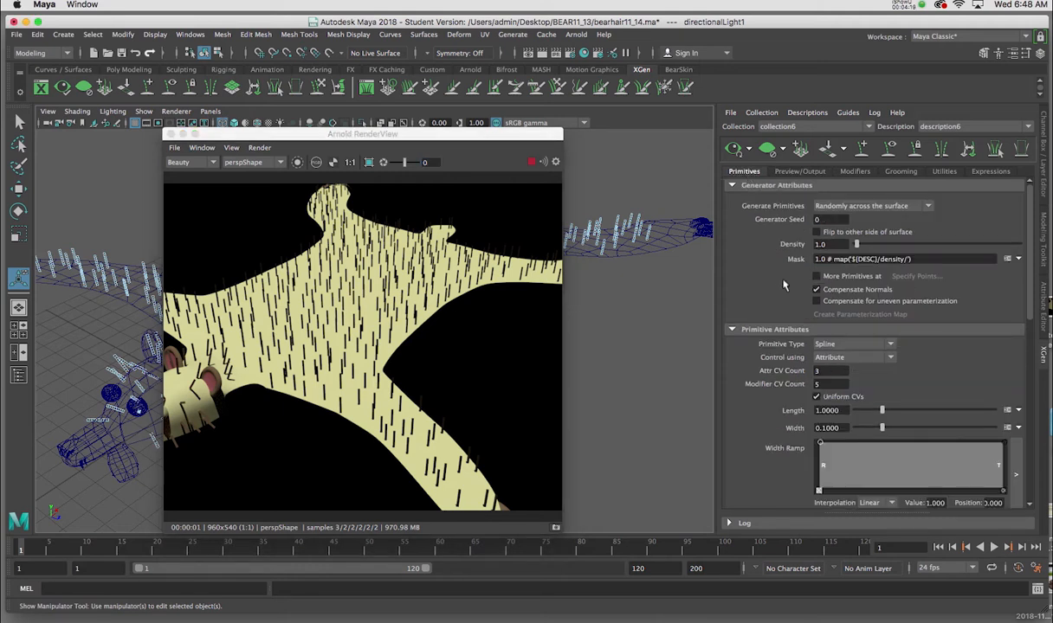
{"action": "left_click_drag", "start_coordinate": [1032, 249], "coordinate": [1019, 226]}
{"action": "left_click_drag", "start_coordinate": [860, 248], "coordinate": [871, 250]}
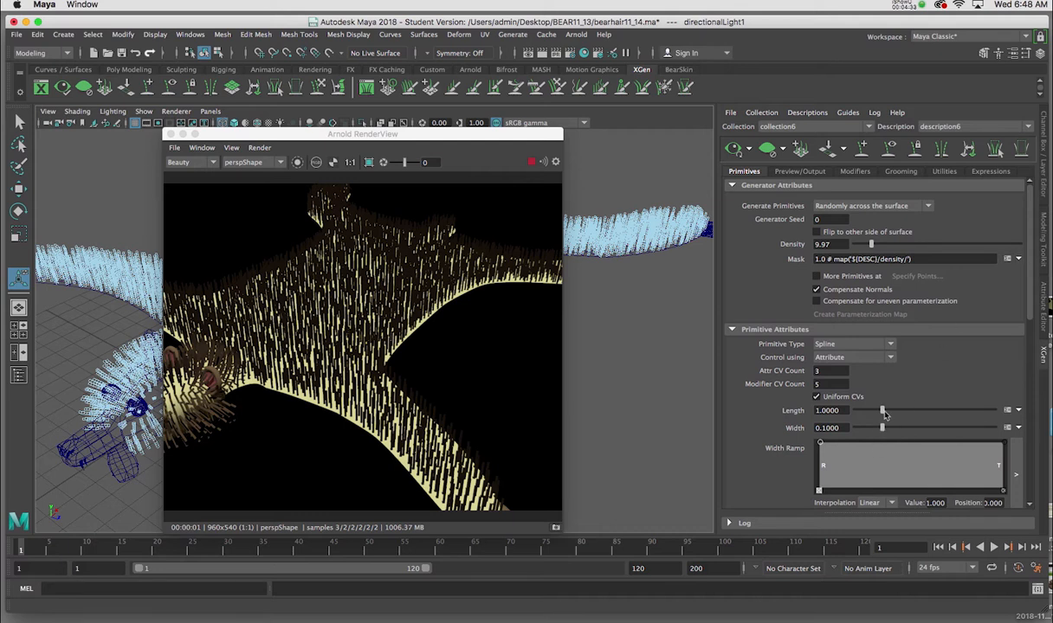
{"action": "mouse_move", "coordinate": [884, 412]}
{"action": "left_mouse_down"}
{"action": "mouse_move", "coordinate": [898, 412]}
{"action": "mouse_move", "coordinate": [865, 414]}
{"action": "mouse_move", "coordinate": [874, 414]}
{"action": "left_mouse_up"}
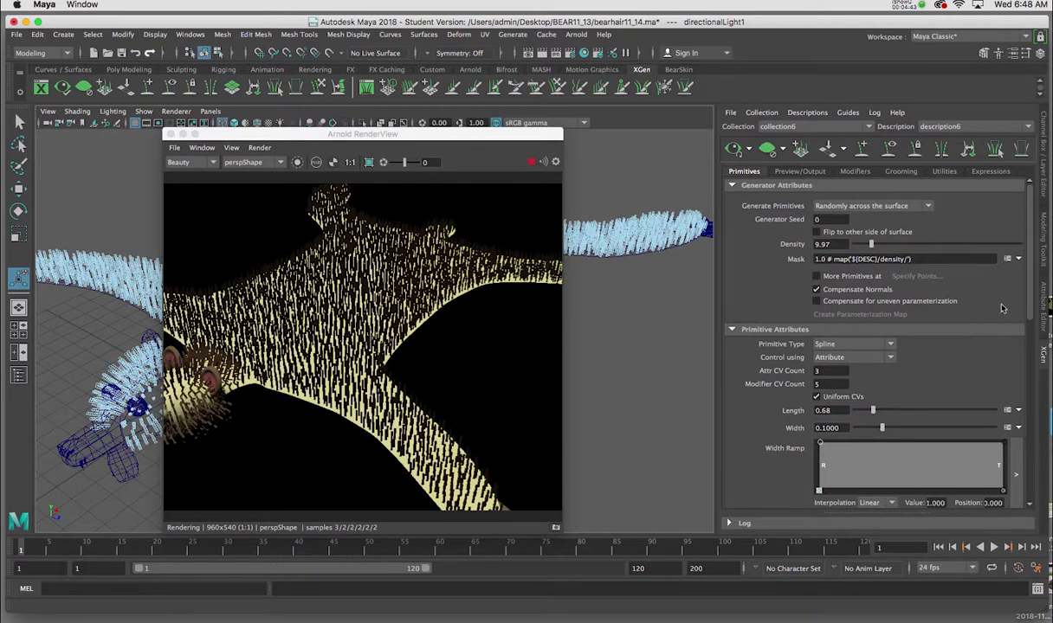
Set the fur splines' taper to 0.385 and reduce their width to 0.05.
{"action": "scroll", "coordinate": [1028, 300], "scroll_direction": "down", "scroll_amount": 5}
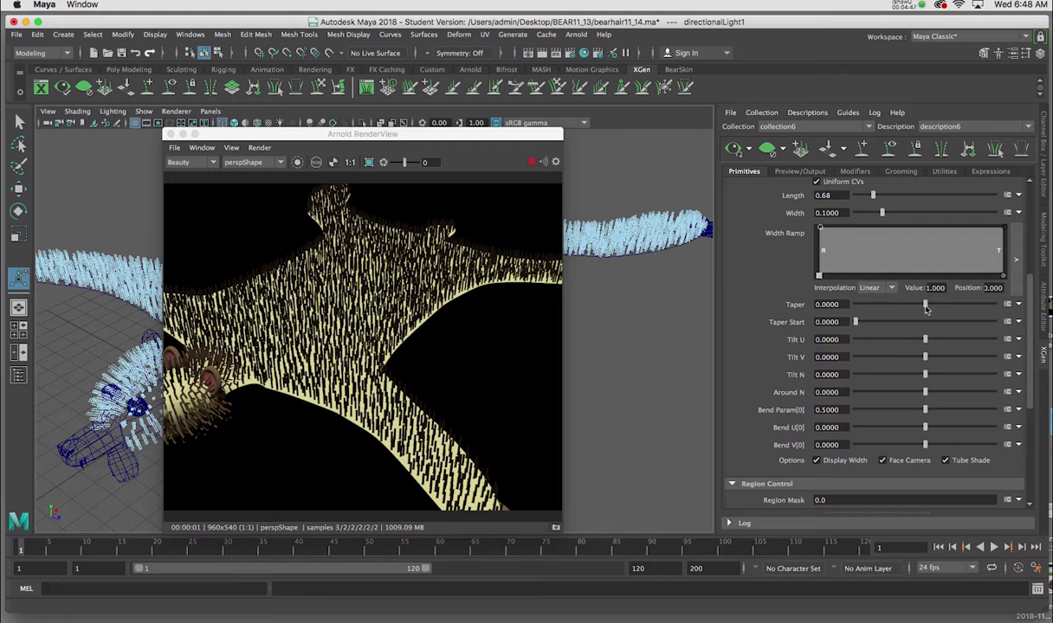
{"action": "left_click_drag", "start_coordinate": [925, 309], "coordinate": [950, 309]}
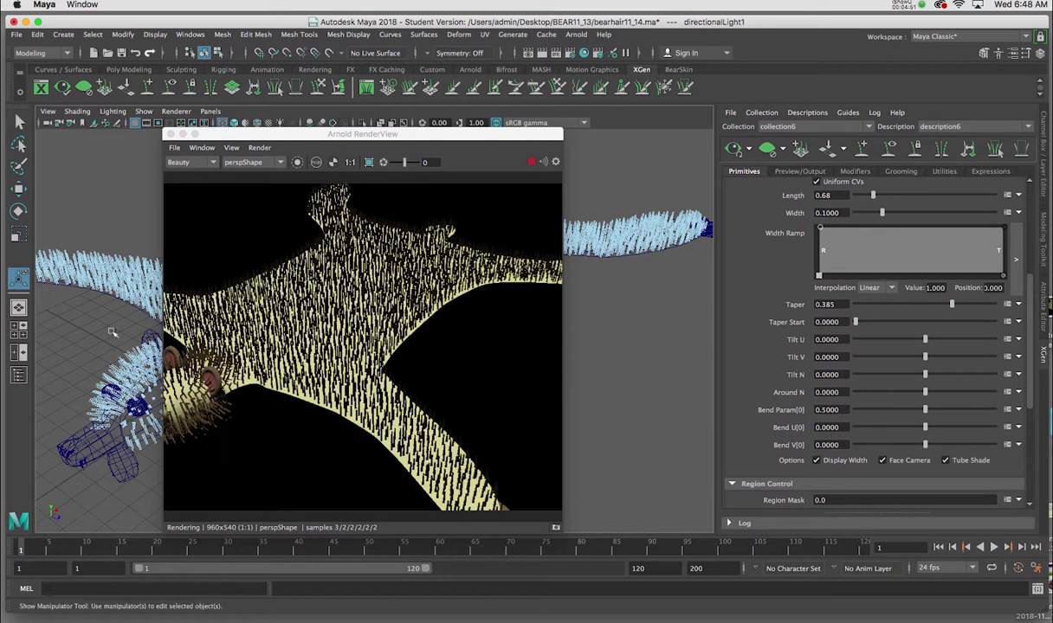
{"action": "scroll", "coordinate": [102, 323], "scroll_direction": "up", "scroll_amount": 5}
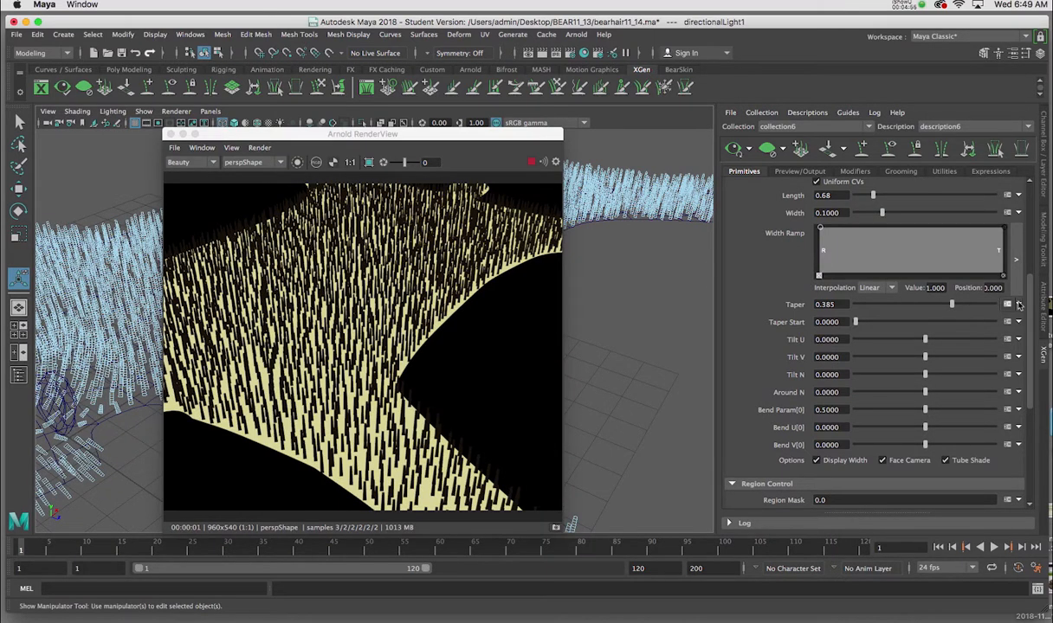
{"action": "left_click_drag", "start_coordinate": [1032, 303], "coordinate": [1032, 267]}
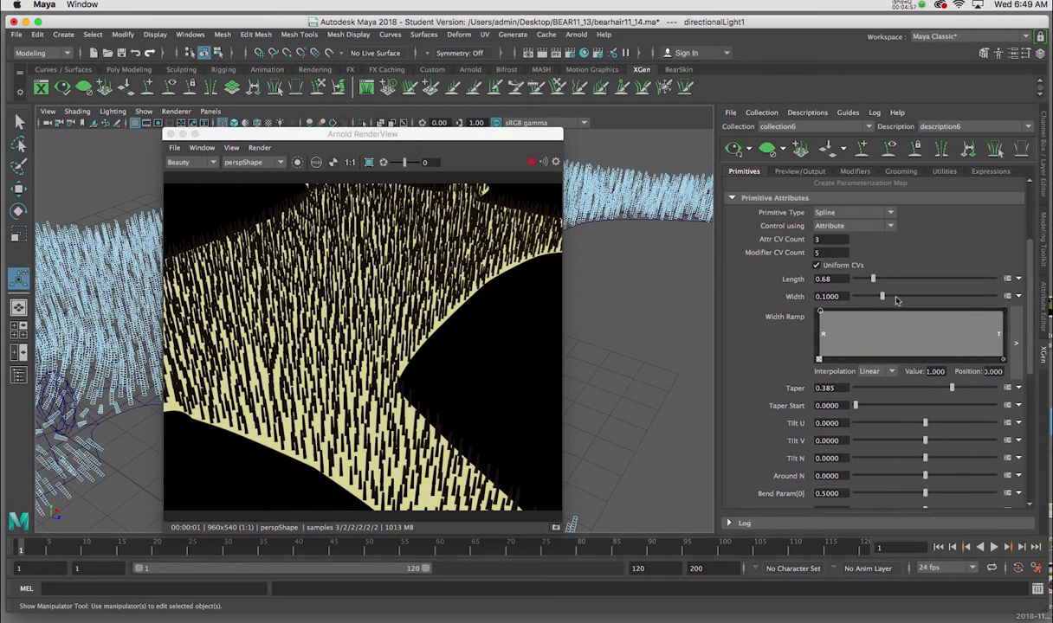
{"action": "left_click_drag", "start_coordinate": [882, 296], "coordinate": [870, 304]}
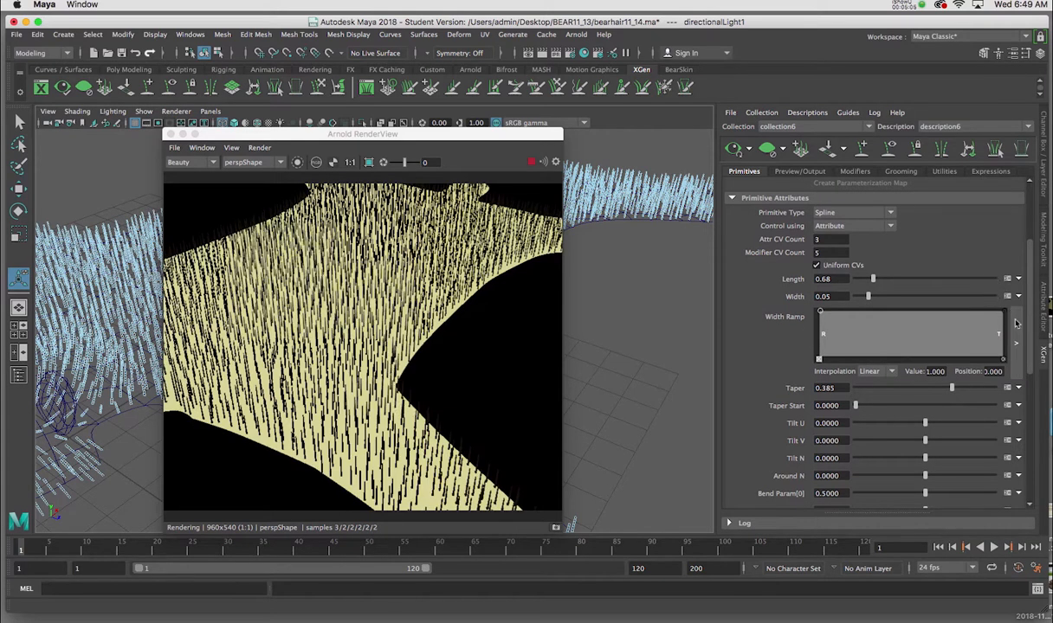
Curve the fur by setting Bend U[0] to 0.23, and save the scene, accepting the student version notice.
{"action": "scroll", "coordinate": [1024, 380], "scroll_direction": "down", "scroll_amount": 3}
{"action": "scroll", "coordinate": [1024, 379], "scroll_direction": "down", "scroll_amount": 3}
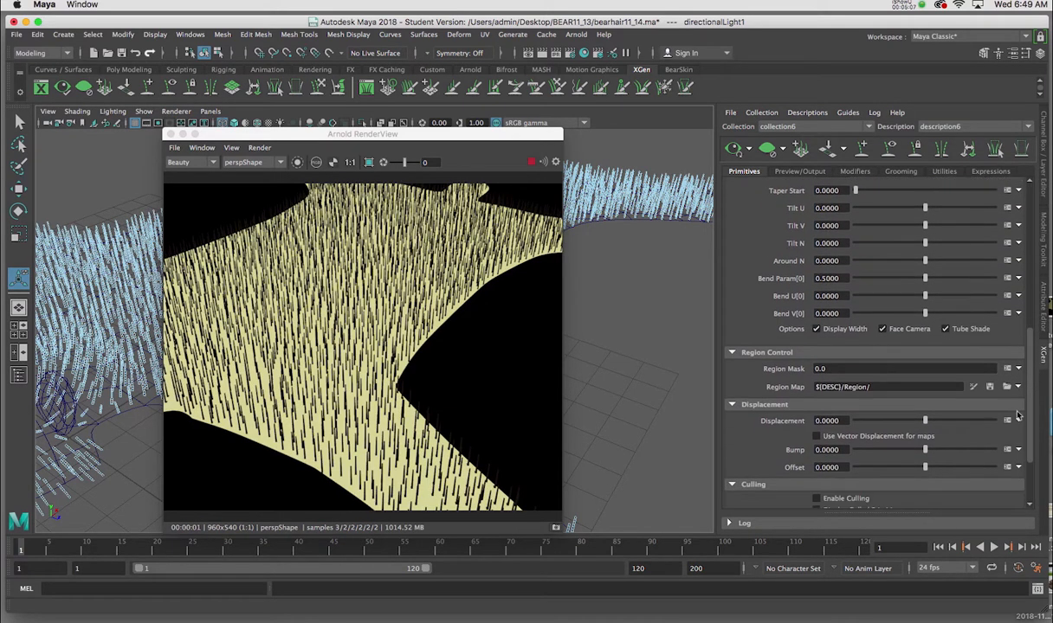
{"action": "scroll", "coordinate": [1020, 378], "scroll_direction": "up", "scroll_amount": 2}
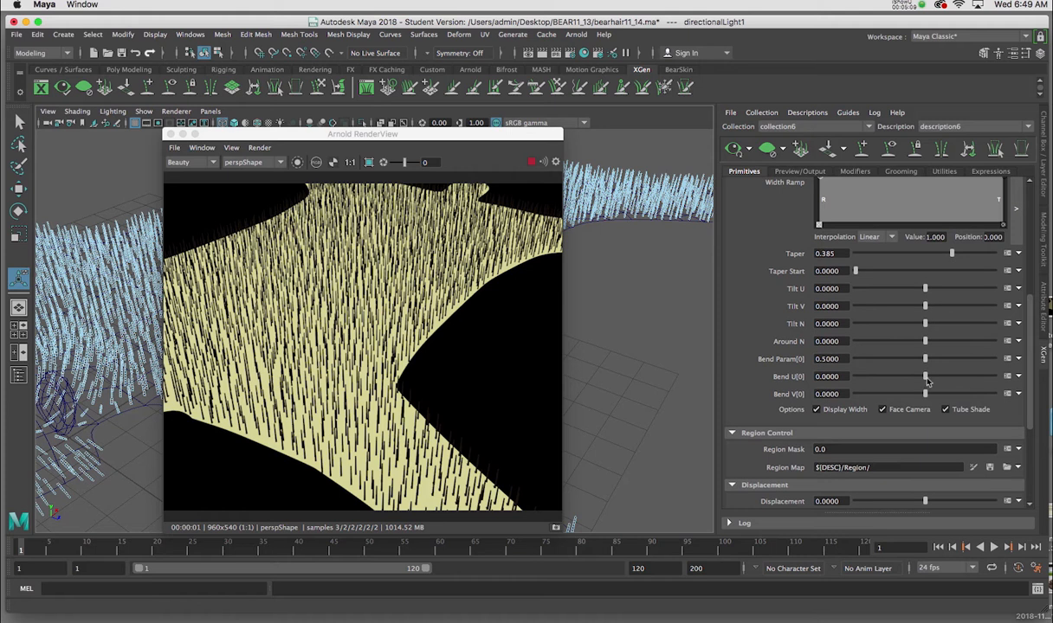
{"action": "left_click_drag", "start_coordinate": [926, 381], "coordinate": [933, 378]}
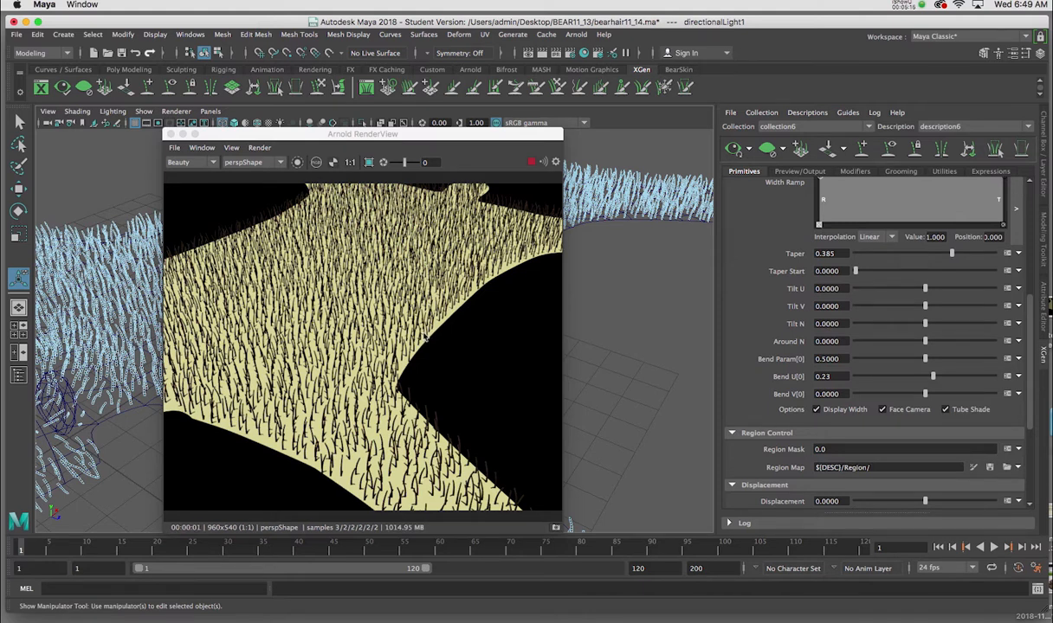
{"action": "key", "text": "super+s"}
{"action": "left_click", "coordinate": [552, 352]}
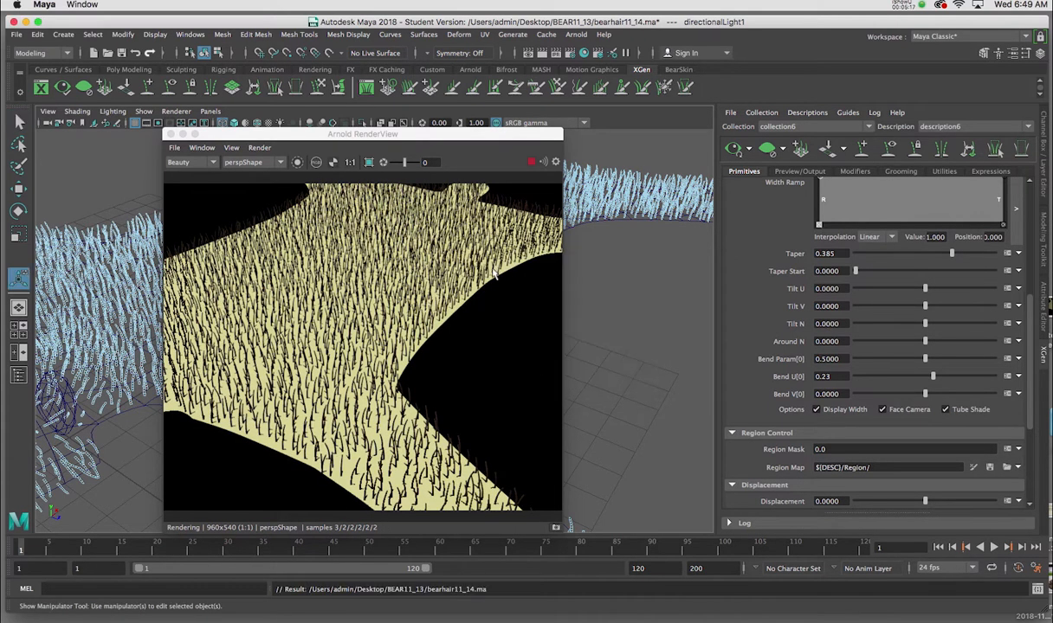
Thicken the fur to a density of 27.315 and shorten the spline length to 0.31, checking the whole bearskin in the render.
{"action": "left_click_drag", "start_coordinate": [463, 134], "coordinate": [546, 115]}
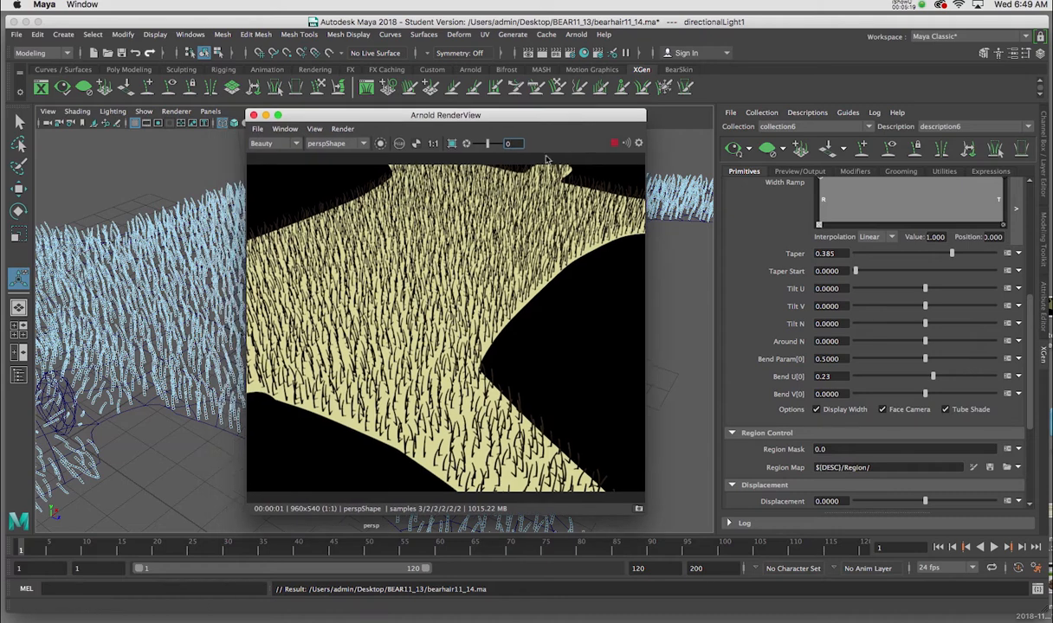
{"action": "scroll", "coordinate": [389, 219], "scroll_direction": "down", "scroll_amount": 1}
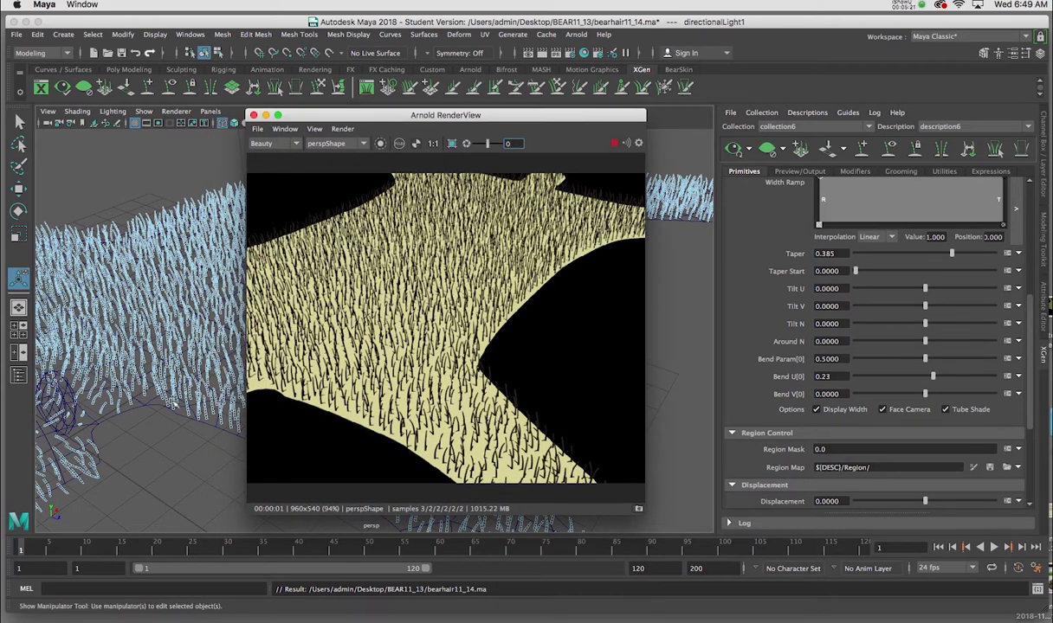
{"action": "scroll", "coordinate": [173, 404], "scroll_direction": "down", "scroll_amount": 8}
{"action": "left_click_drag", "start_coordinate": [146, 325], "coordinate": [185, 333], "text": "alt"}
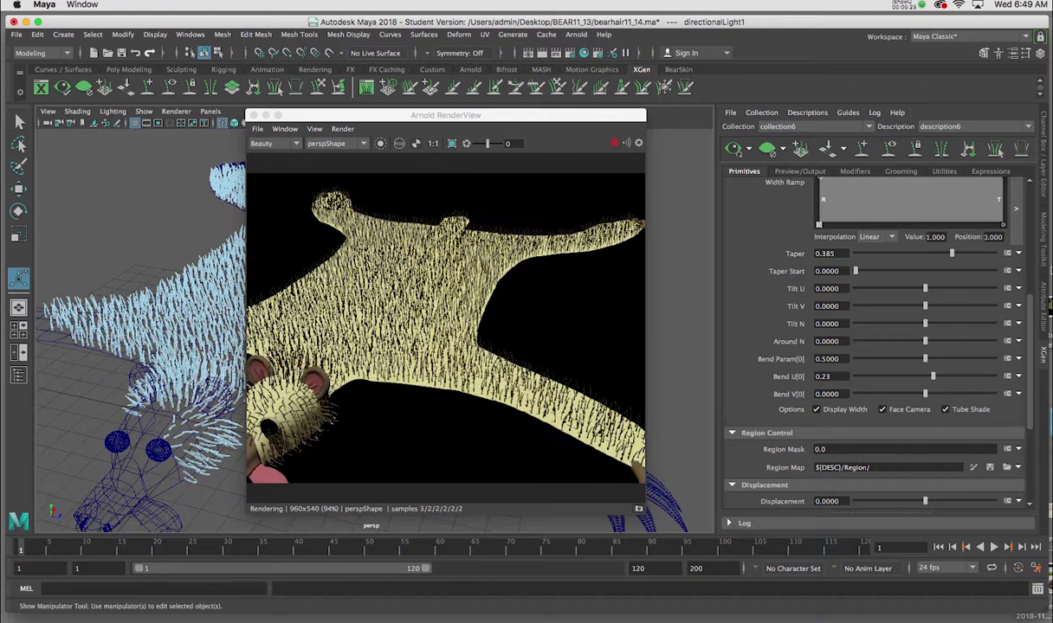
{"action": "scroll", "coordinate": [1032, 178], "scroll_direction": "up", "scroll_amount": 10}
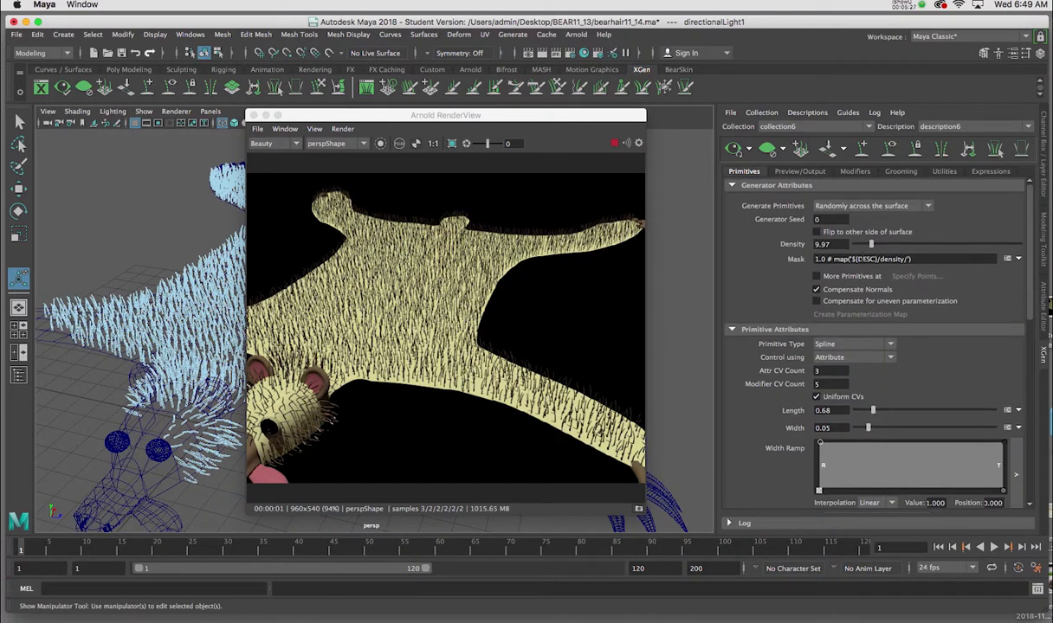
{"action": "left_click_drag", "start_coordinate": [873, 246], "coordinate": [901, 246]}
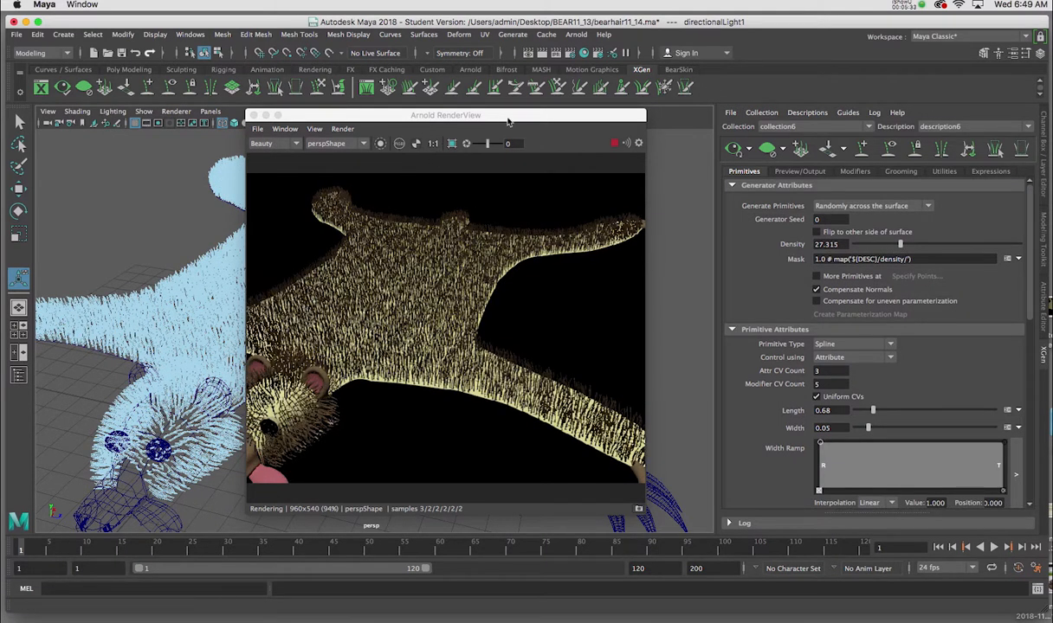
{"action": "left_click_drag", "start_coordinate": [508, 121], "coordinate": [505, 123]}
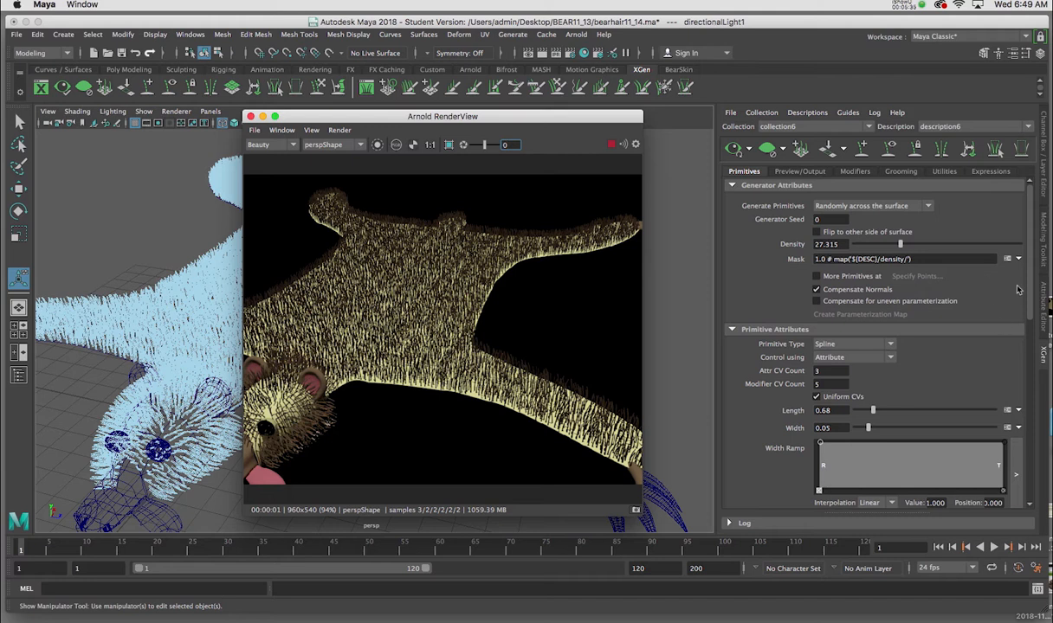
{"action": "left_click_drag", "start_coordinate": [873, 410], "coordinate": [863, 412]}
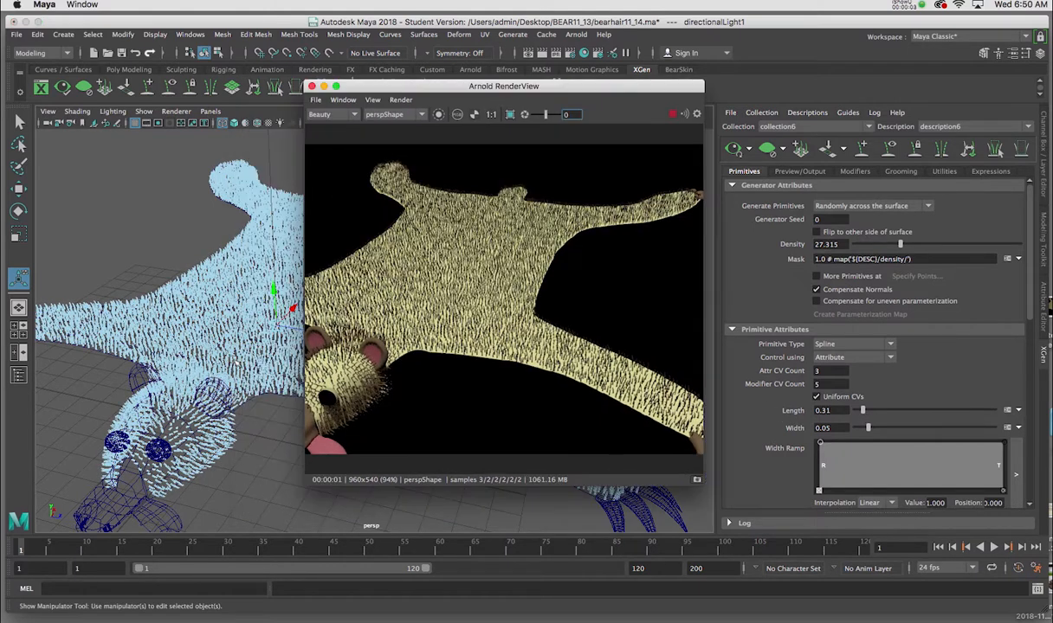
Switch the viewport to shaded display, select the bearskin mesh from its underside and bring up its material attributes.
{"action": "left_click_drag", "start_coordinate": [210, 371], "coordinate": [227, 297], "text": "alt"}
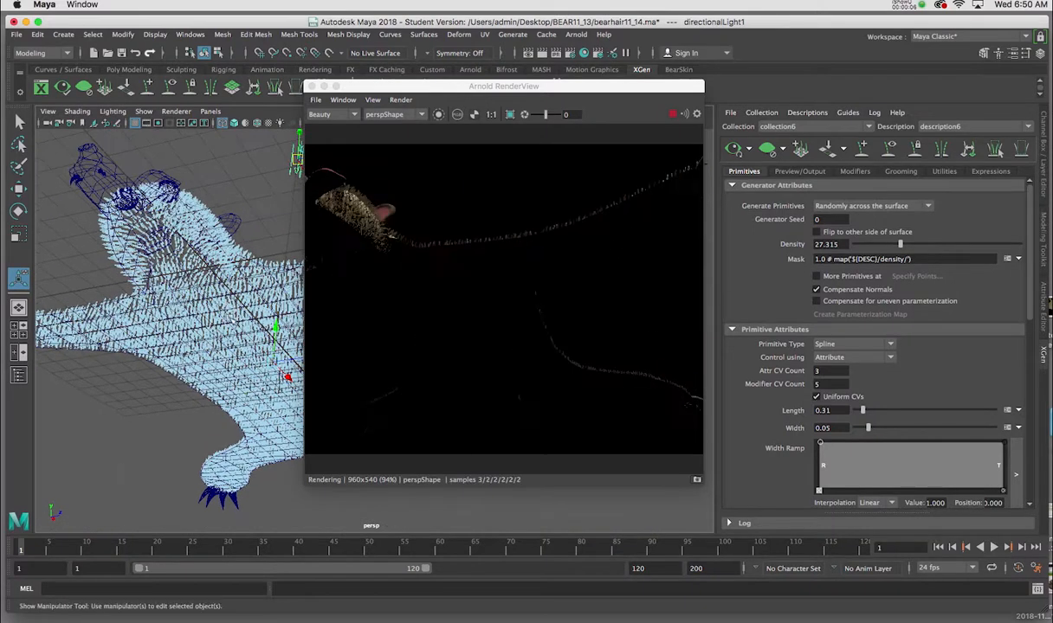
{"action": "left_click", "coordinate": [232, 322]}
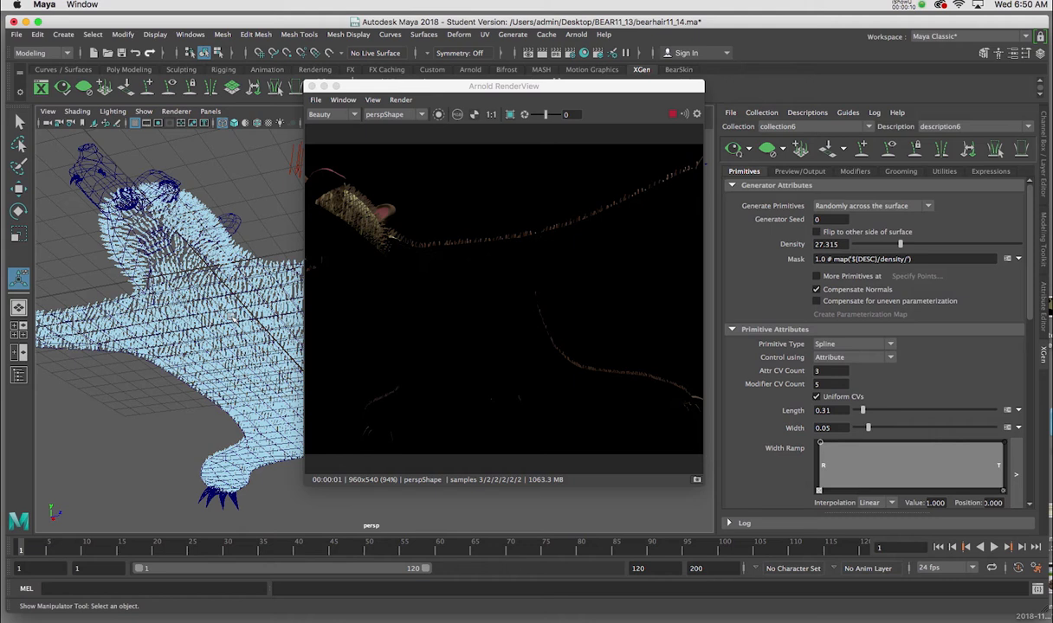
{"action": "key", "text": "5"}
{"action": "left_click", "coordinate": [231, 325]}
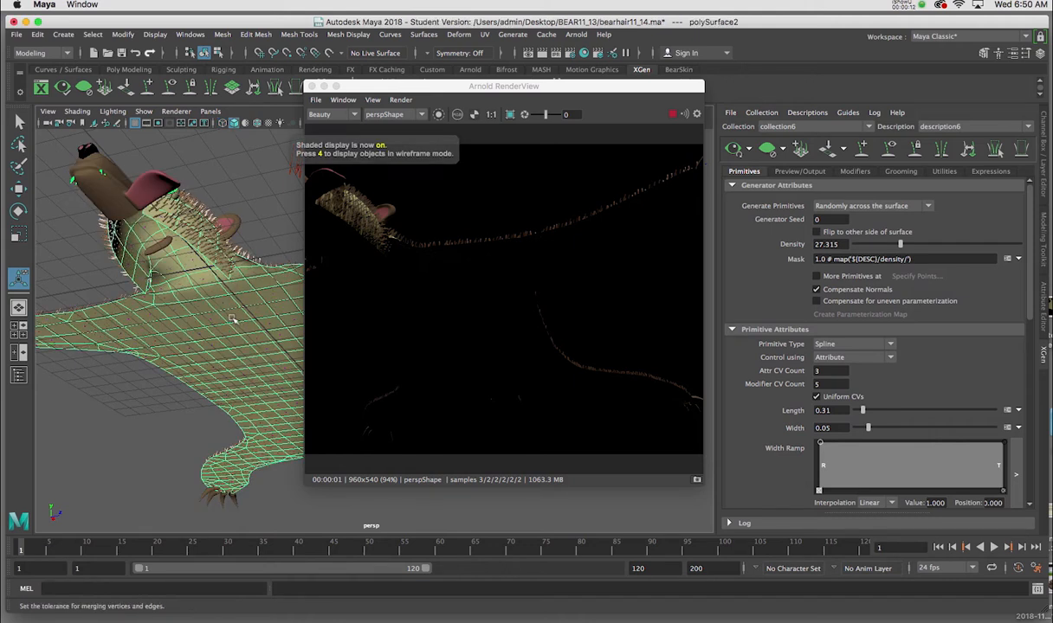
{"action": "right_click_drag", "start_coordinate": [226, 291], "coordinate": [244, 591]}
{"action": "right_click_drag", "start_coordinate": [212, 290], "coordinate": [230, 583]}
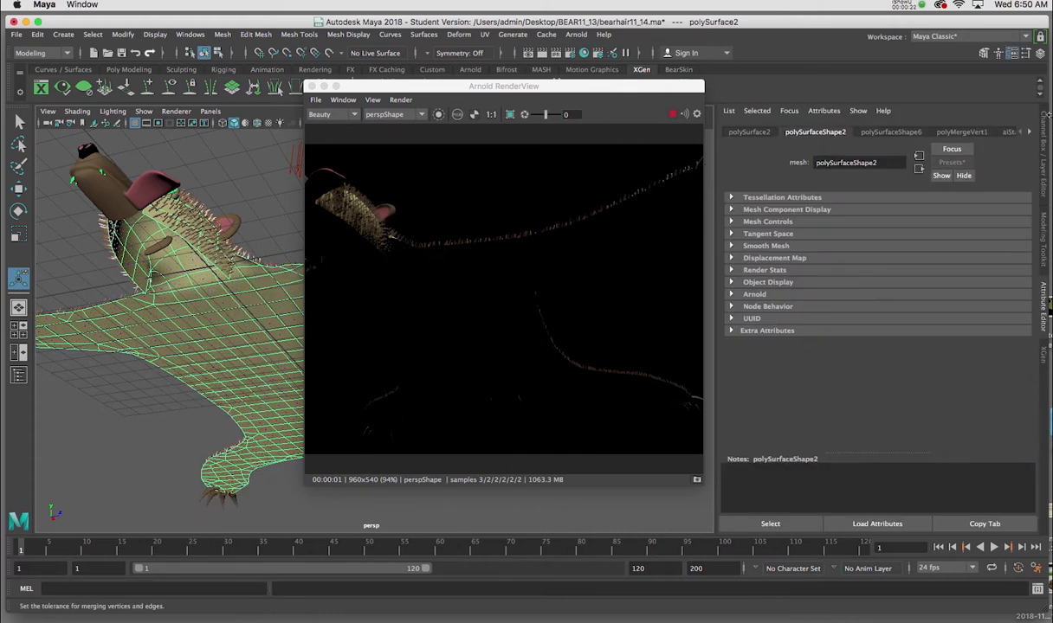
Rename the bearskin's aiStandardSurface1 material as basefur.
{"action": "left_click", "coordinate": [1032, 131]}
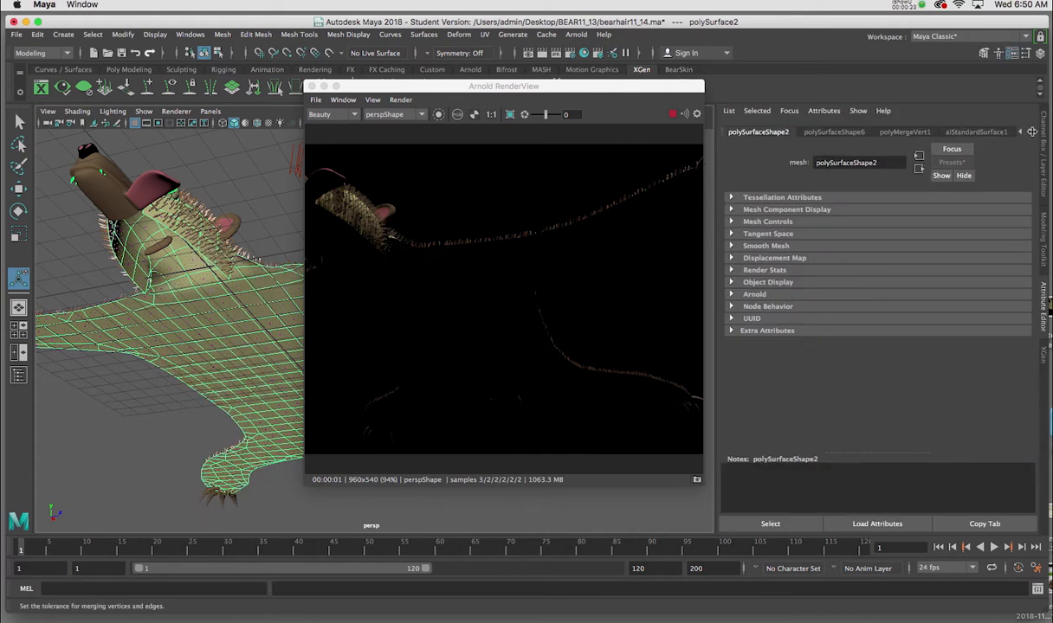
{"action": "left_click", "coordinate": [980, 131]}
{"action": "double_click", "coordinate": [818, 163]}
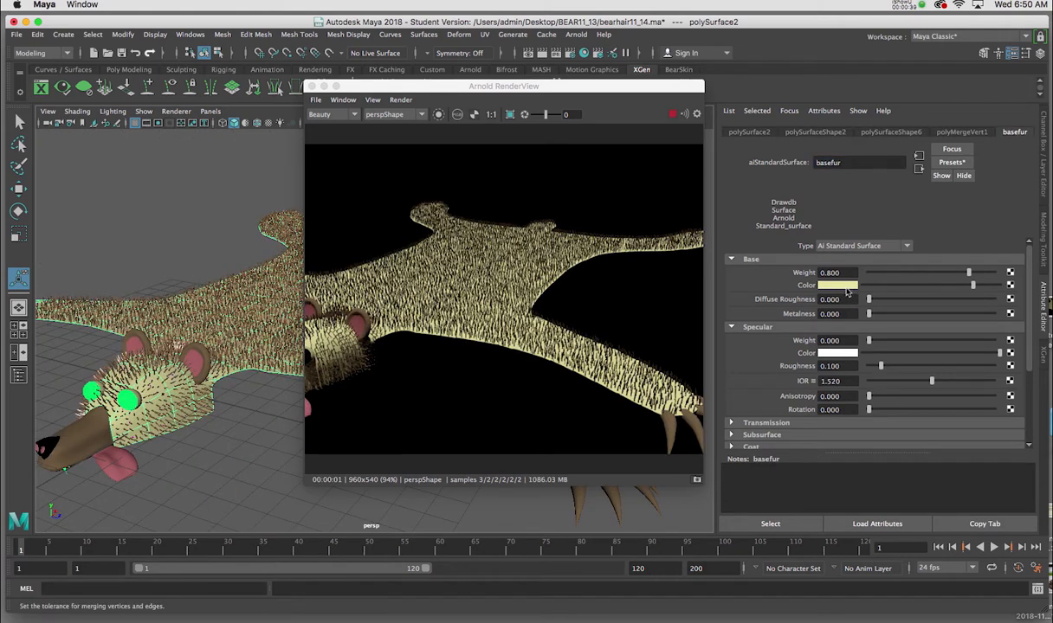
Change the basefur material's base color to a dark brown with H 29.300, S 1.000 and V 0.080.
{"action": "left_click", "coordinate": [838, 286]}
{"action": "left_click_drag", "start_coordinate": [830, 348], "coordinate": [815, 350]}
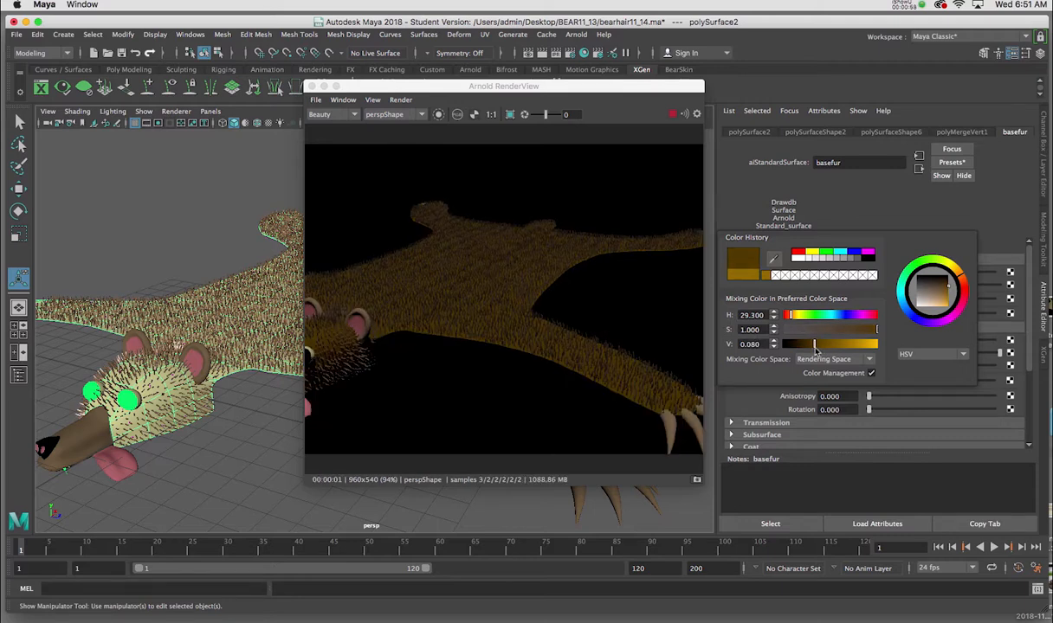
{"action": "left_click", "coordinate": [585, 97]}
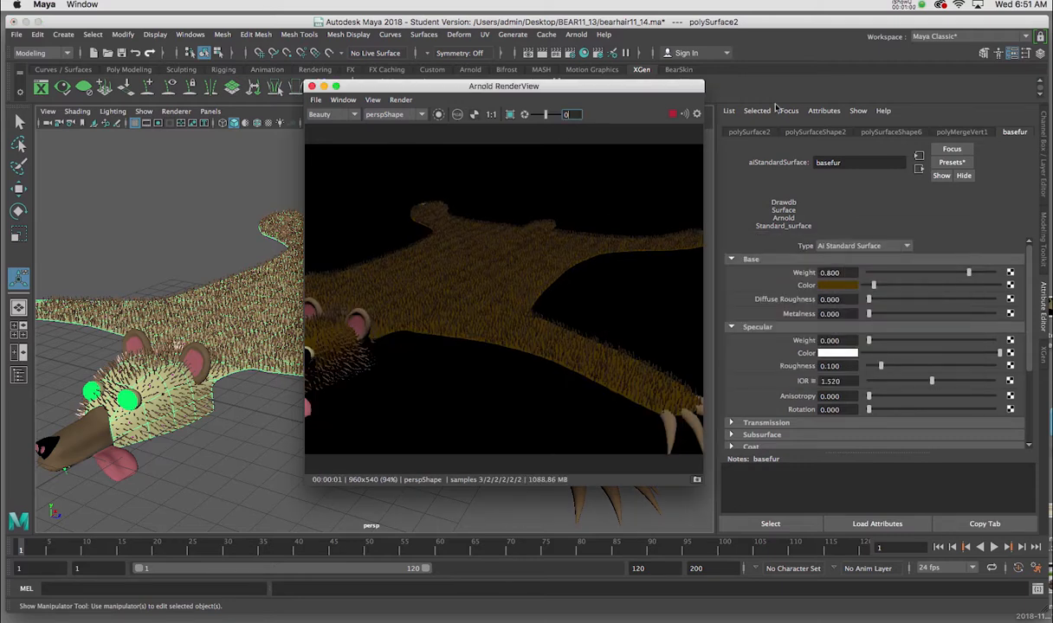
Move the RenderView out of the way, frame the bearskin in the viewport and open the Hypershade.
{"action": "left_click_drag", "start_coordinate": [588, 86], "coordinate": [755, 88]}
{"action": "left_click_drag", "start_coordinate": [376, 352], "coordinate": [330, 304], "text": "alt"}
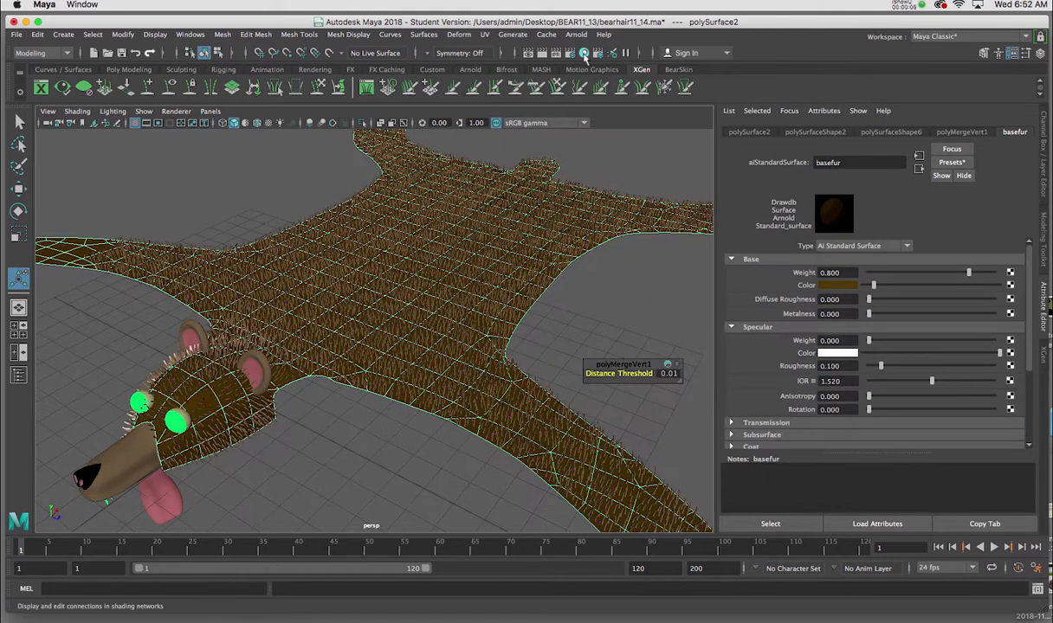
{"action": "left_click", "coordinate": [584, 52]}
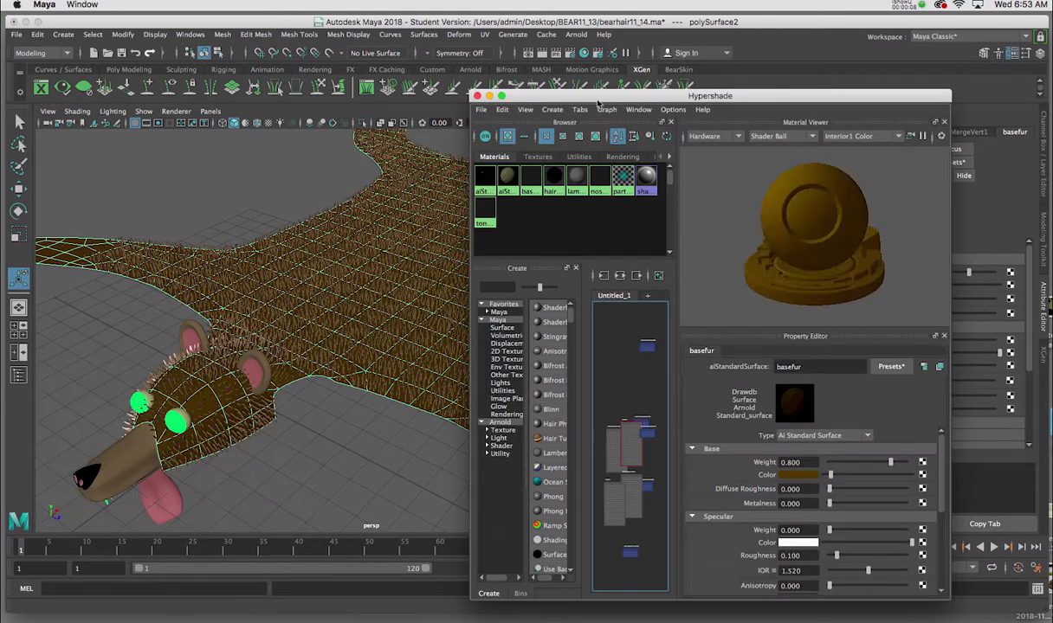
Select hairPhysicalShader4 in the Hypershade and set its root color to bright yellow.
{"action": "left_click_drag", "start_coordinate": [603, 102], "coordinate": [568, 89]}
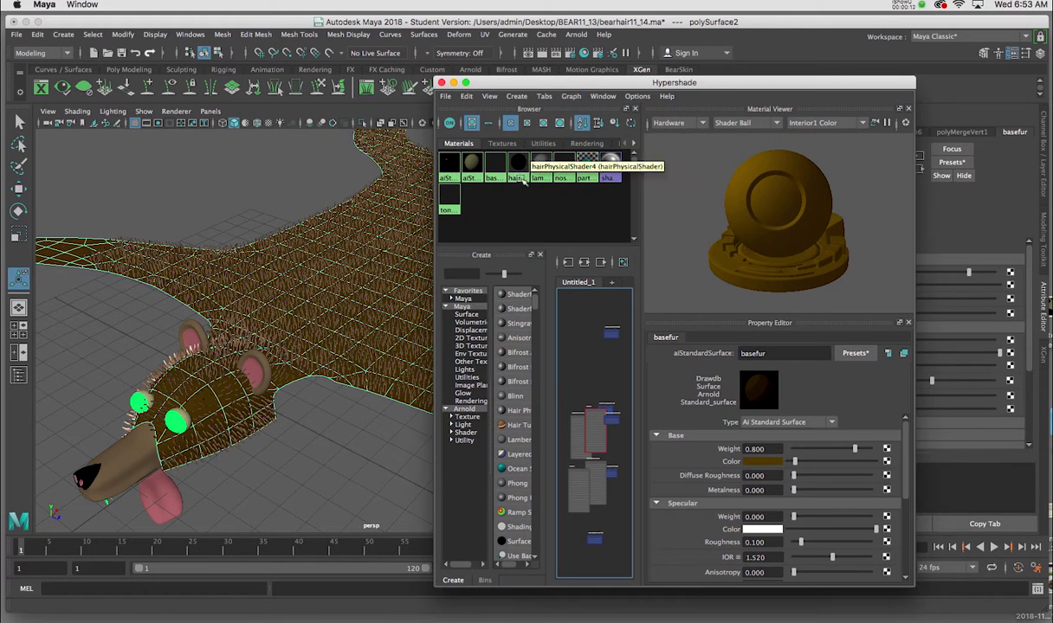
{"action": "left_click", "coordinate": [516, 169]}
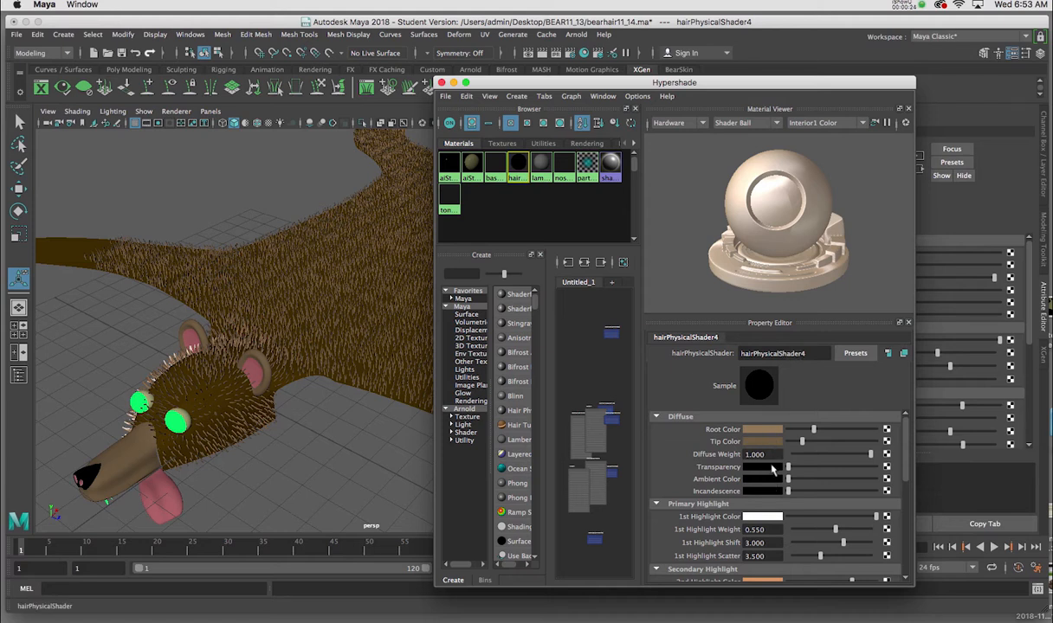
{"action": "left_click", "coordinate": [762, 430]}
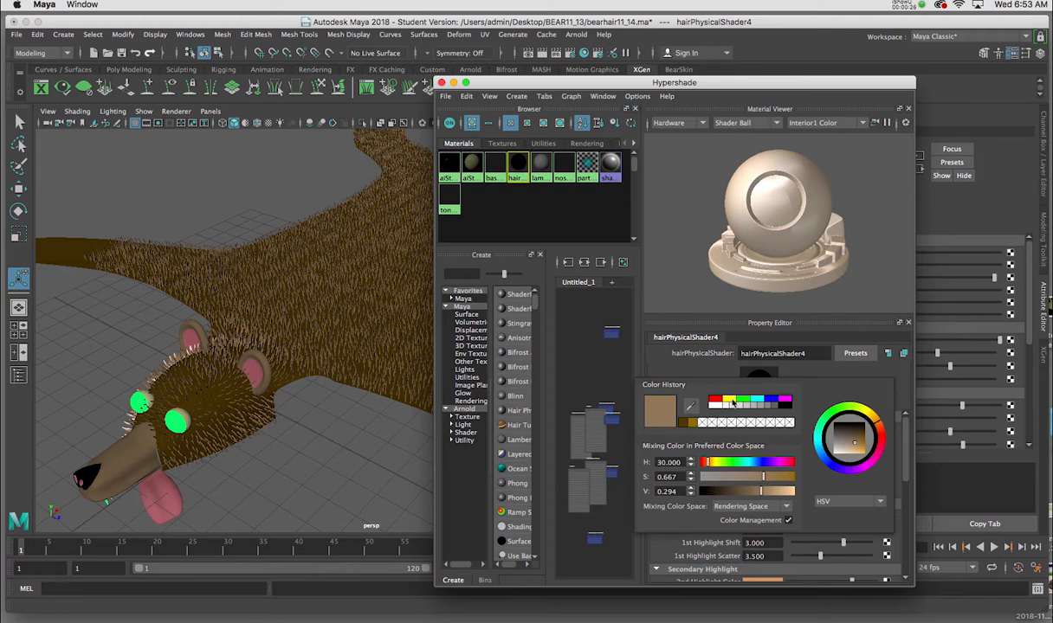
{"action": "left_click", "coordinate": [732, 401]}
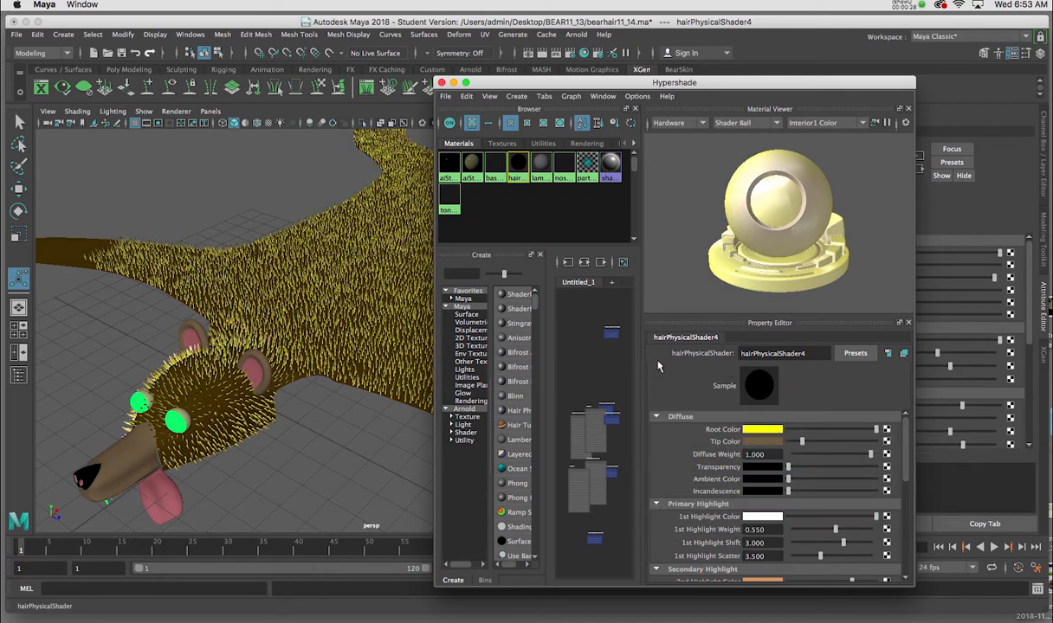
Lighten hairPhysicalShader4's tip color to a light tan with V 0.579, and close the Hypershade.
{"action": "left_click", "coordinate": [752, 442]}
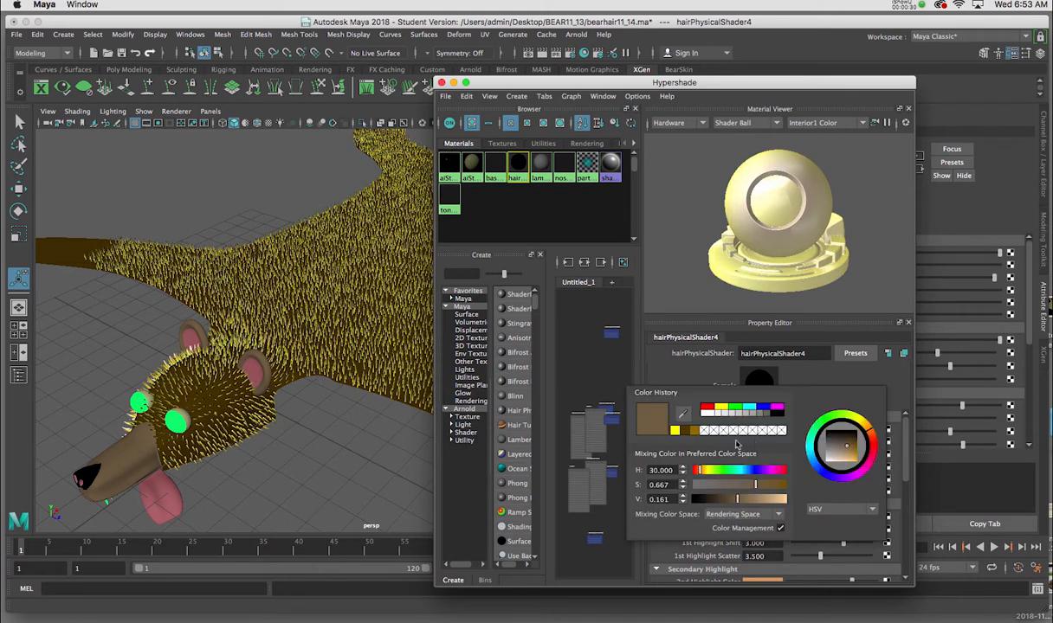
{"action": "left_click_drag", "start_coordinate": [737, 501], "coordinate": [773, 508]}
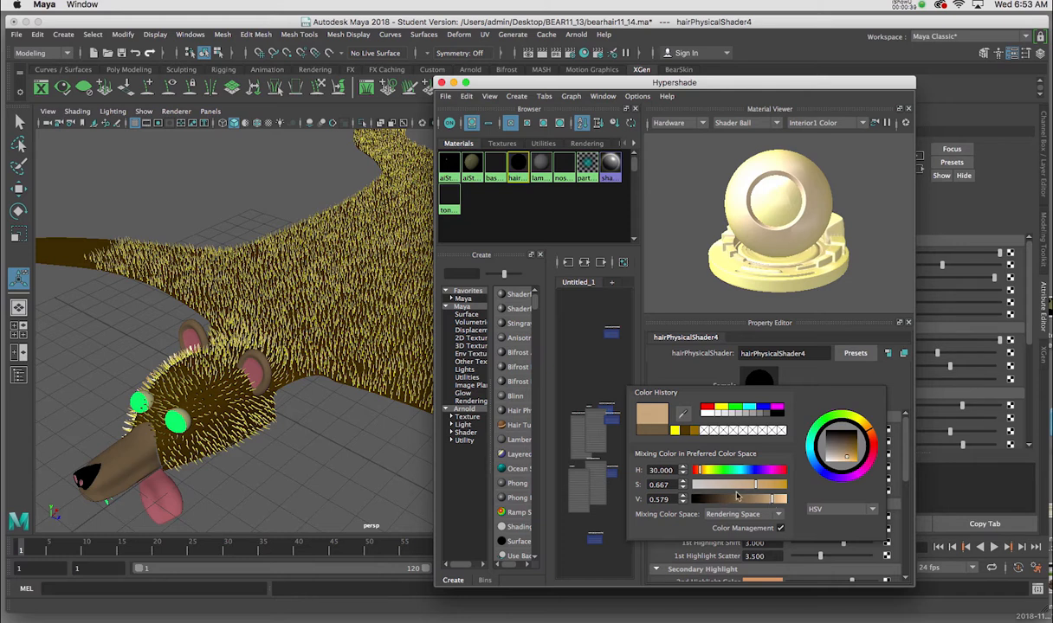
{"action": "mouse_move", "coordinate": [756, 488]}
{"action": "left_mouse_down"}
{"action": "mouse_move", "coordinate": [777, 490]}
{"action": "mouse_move", "coordinate": [753, 489]}
{"action": "left_mouse_up"}
{"action": "left_click_drag", "start_coordinate": [569, 87], "coordinate": [650, 100]}
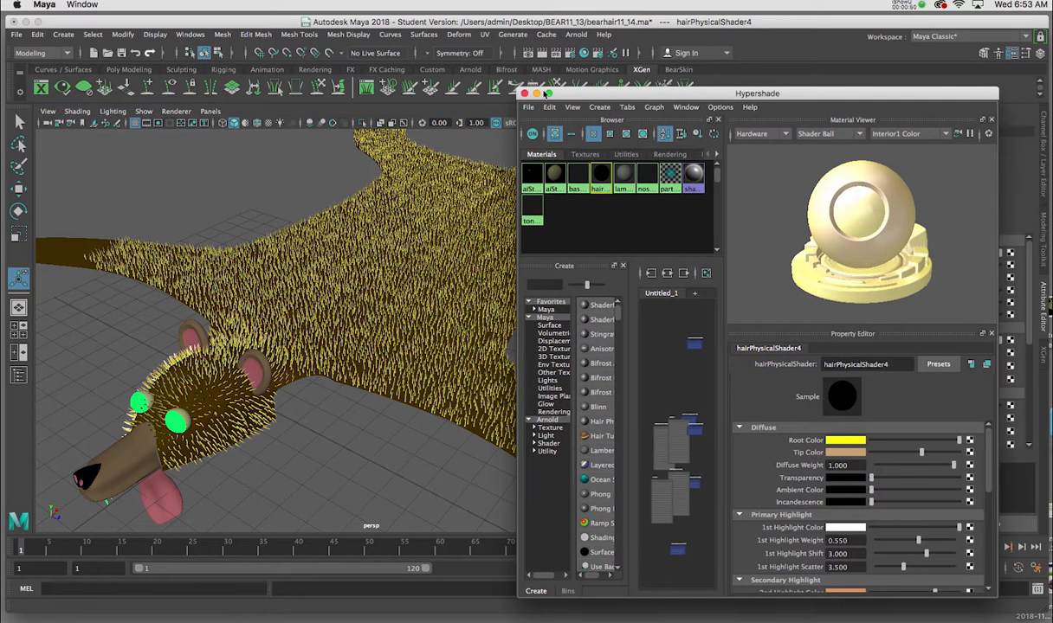
{"action": "left_click", "coordinate": [524, 92]}
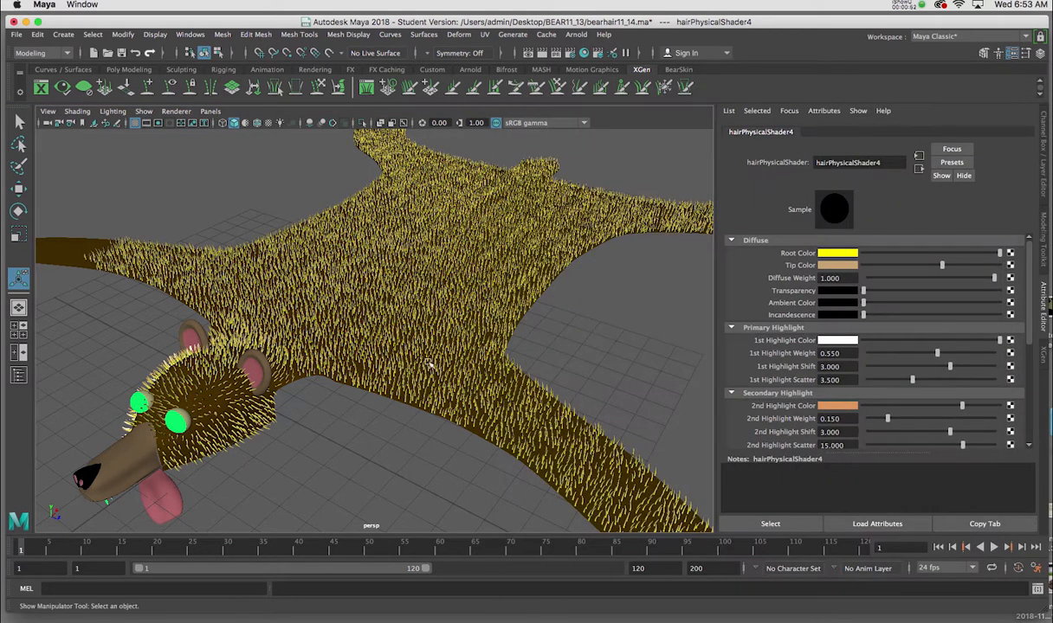
Frame the bearskin from the head end and render it in the Arnold RenderView.
{"action": "left_click_drag", "start_coordinate": [428, 364], "coordinate": [373, 272], "text": "alt"}
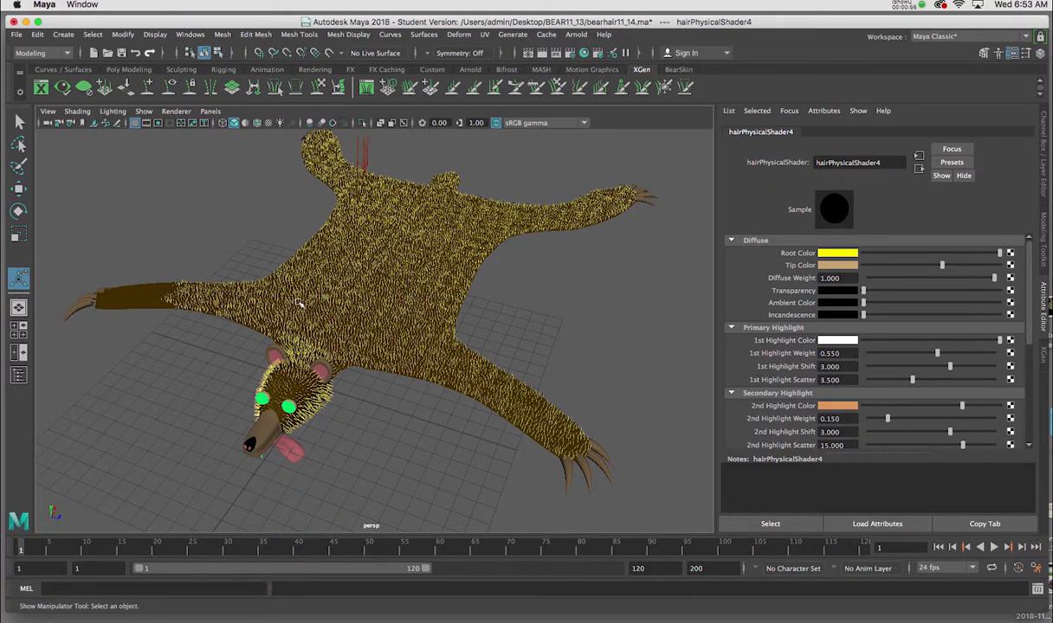
{"action": "left_click_drag", "start_coordinate": [297, 303], "coordinate": [398, 377], "text": "alt"}
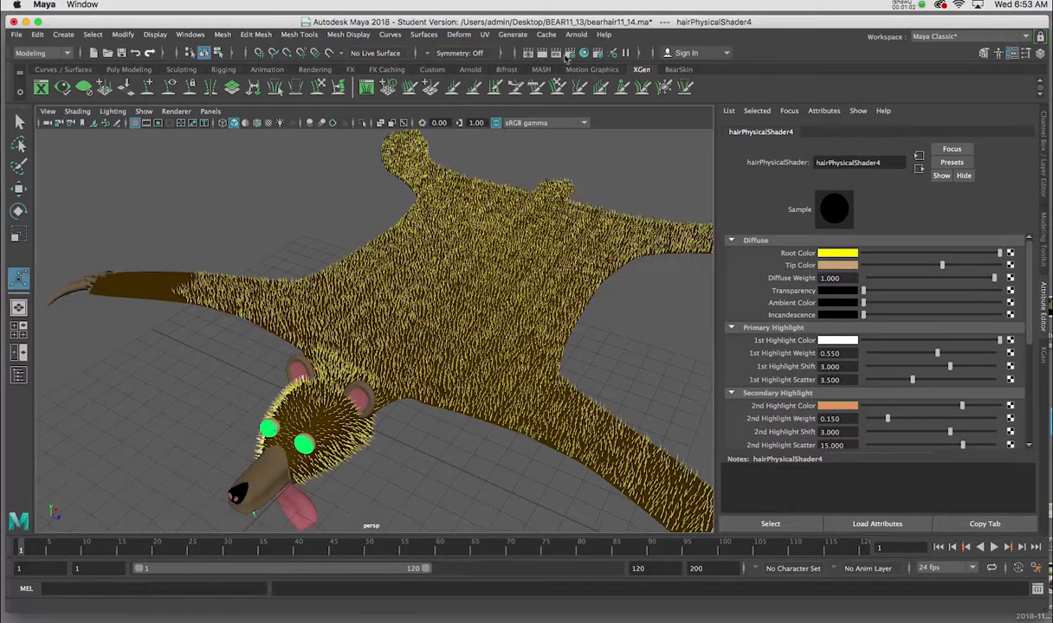
{"action": "left_click", "coordinate": [575, 35]}
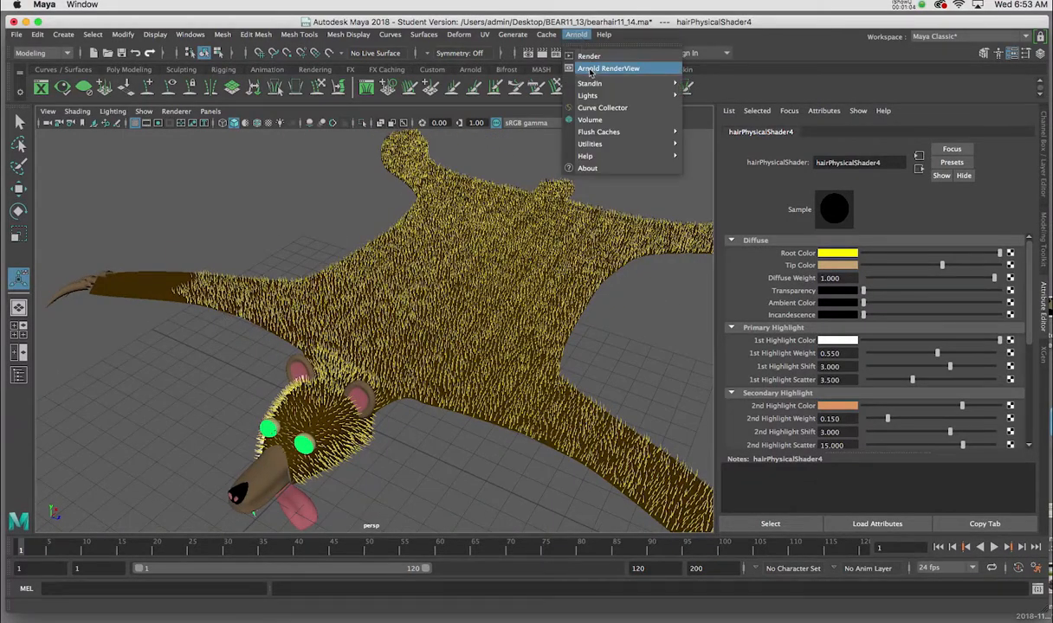
{"action": "left_click", "coordinate": [606, 69]}
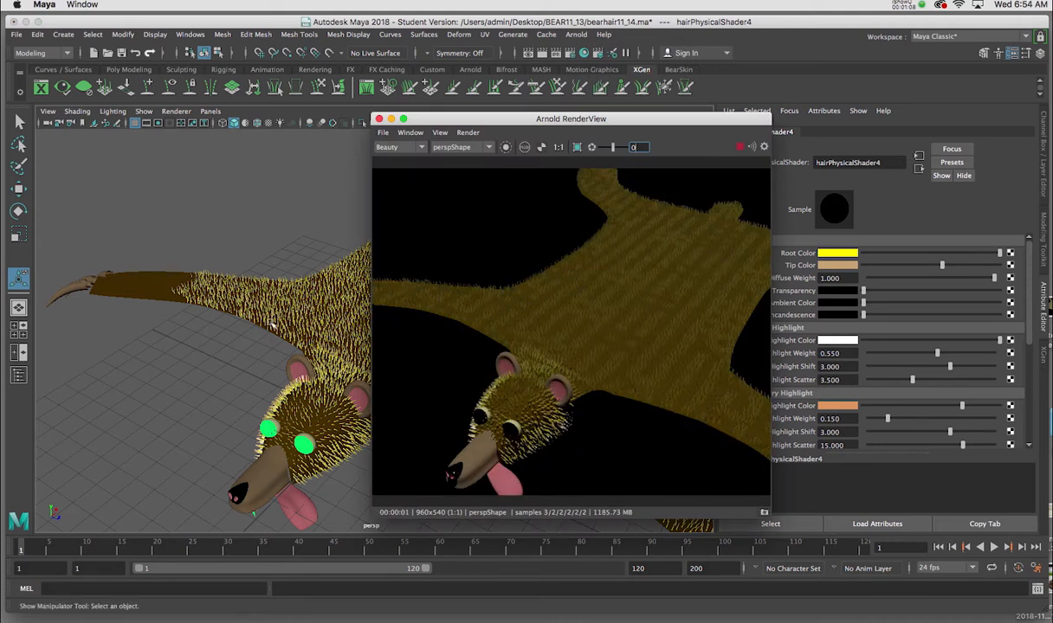
Examine the recolored fur on the bearskin's head, back and legs from several angles in the live Arnold render.
{"action": "scroll", "coordinate": [244, 287], "scroll_direction": "down", "scroll_amount": 5}
{"action": "left_click_drag", "start_coordinate": [233, 277], "coordinate": [239, 242], "text": "alt"}
{"action": "right_click_drag", "start_coordinate": [247, 266], "coordinate": [288, 448], "text": "alt"}
{"action": "left_click_drag", "start_coordinate": [282, 224], "coordinate": [291, 262], "text": "alt"}
{"action": "right_click_drag", "start_coordinate": [291, 262], "coordinate": [251, 259], "text": "alt"}
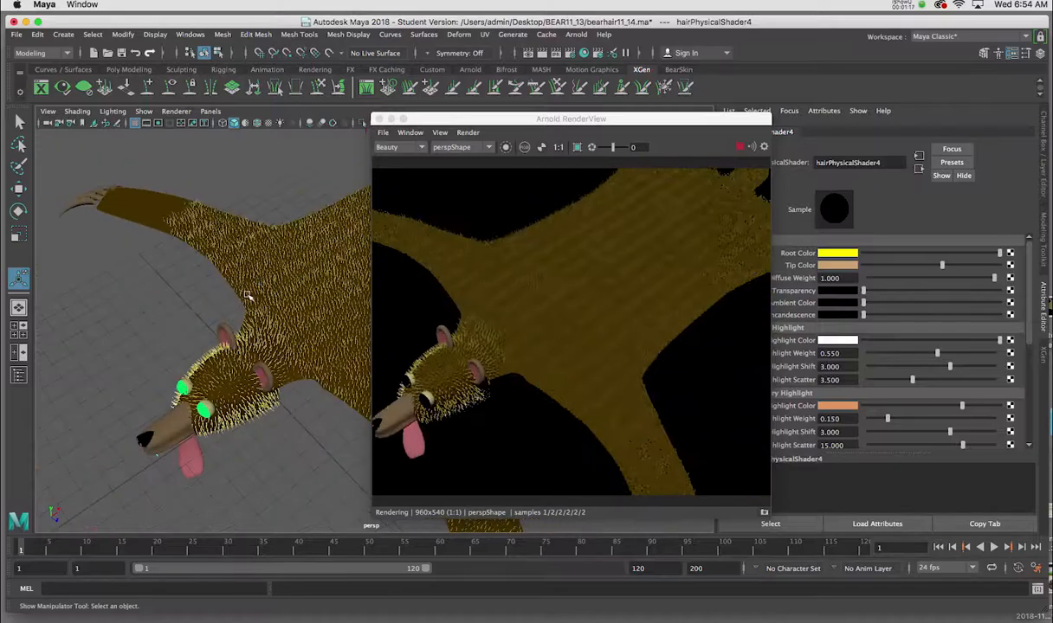
{"action": "left_click_drag", "start_coordinate": [249, 298], "coordinate": [299, 270], "text": "alt"}
{"action": "mouse_move", "coordinate": [303, 287]}
{"action": "right_mouse_down", "text": "alt"}
{"action": "mouse_move", "coordinate": [293, 283]}
{"action": "mouse_move", "coordinate": [301, 291]}
{"action": "right_mouse_up", "text": "alt"}
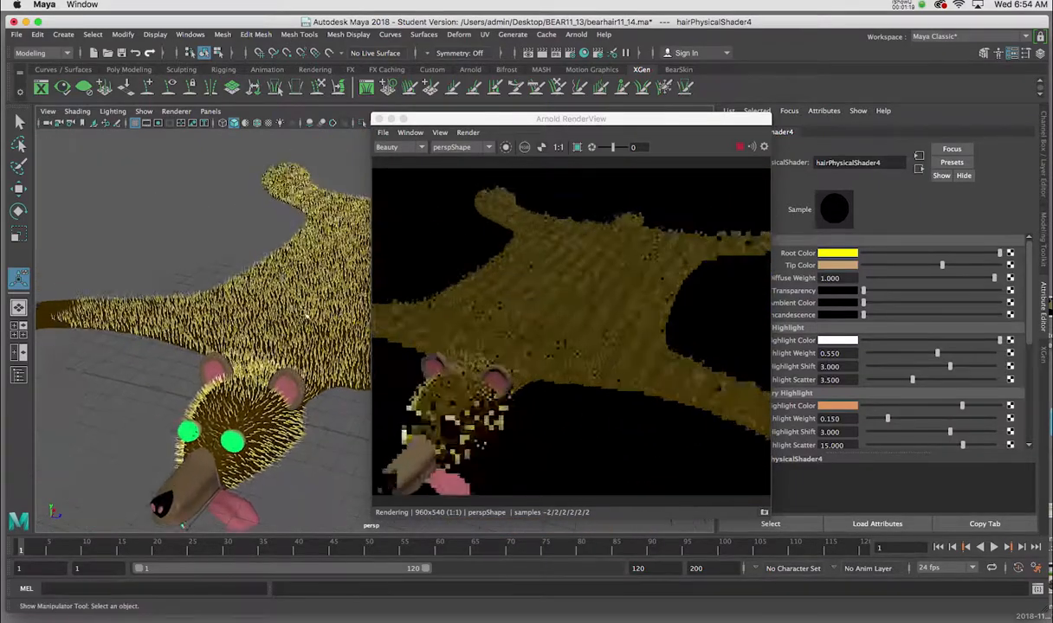
{"action": "left_click_drag", "start_coordinate": [286, 290], "coordinate": [305, 299], "text": "alt"}
{"action": "right_click_drag", "start_coordinate": [277, 303], "coordinate": [287, 362], "text": "alt"}
{"action": "left_click_drag", "start_coordinate": [287, 361], "coordinate": [245, 299], "text": "alt"}
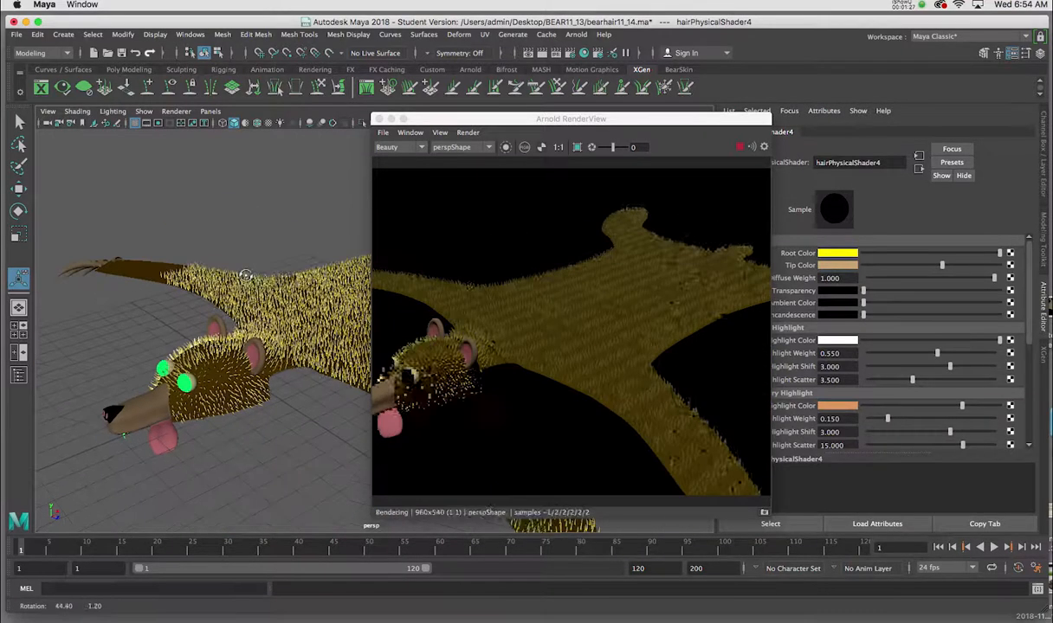
{"action": "right_click_drag", "start_coordinate": [246, 299], "coordinate": [238, 278], "text": "alt"}
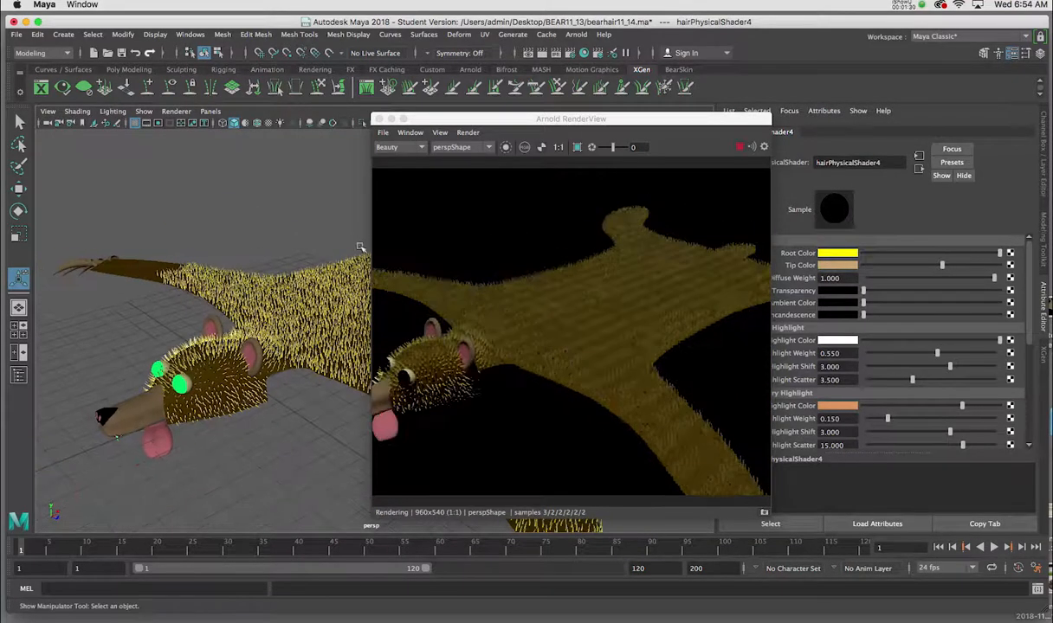